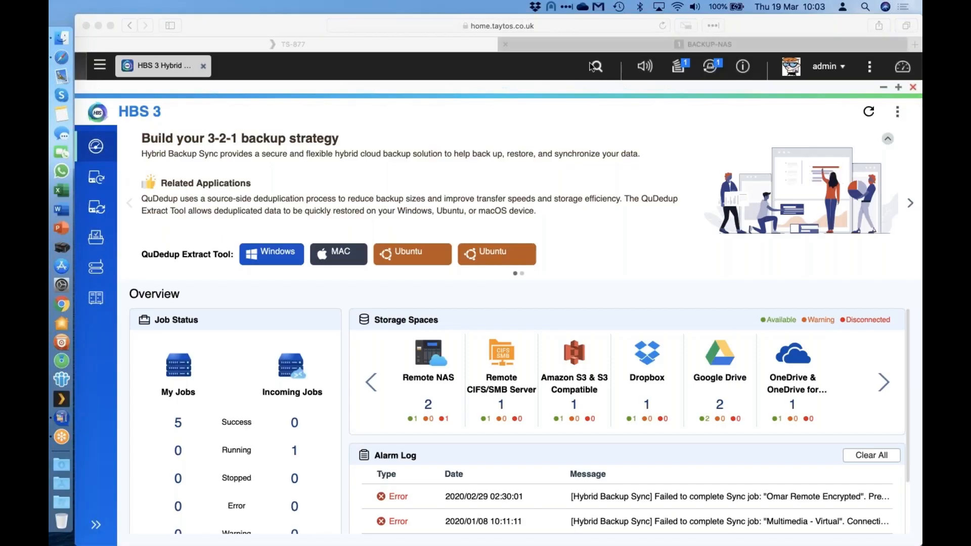
# Review the job status, storage spaces and alarm log in the HBS 3 overview.
pyautogui.click(542, 89)
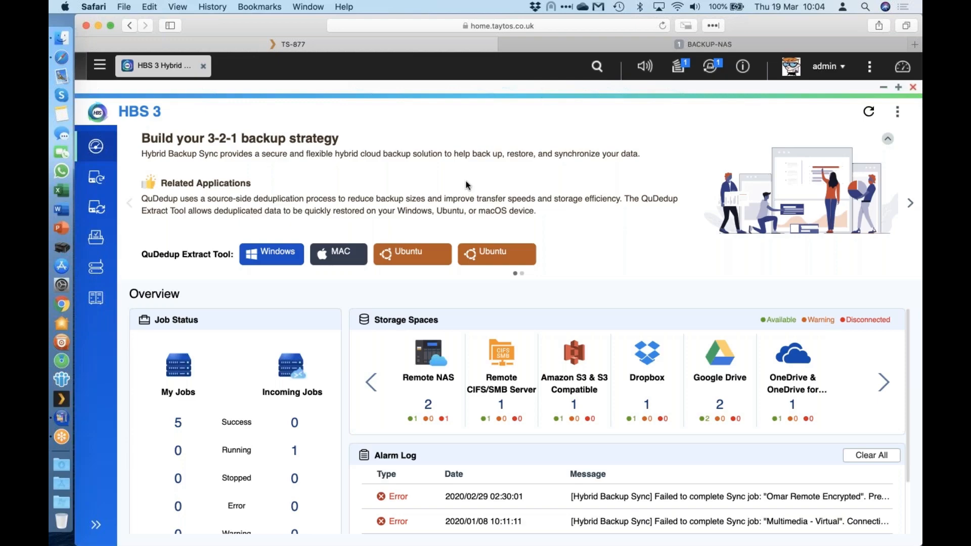
pyautogui.scroll(-3, 597, 447)
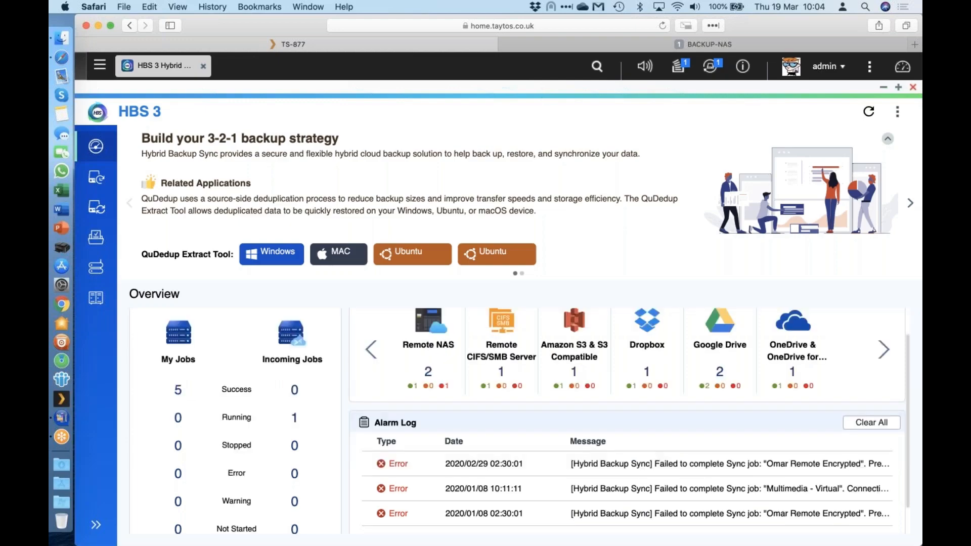
pyautogui.scroll(-3, 648, 484)
pyautogui.scroll(5, 648, 484)
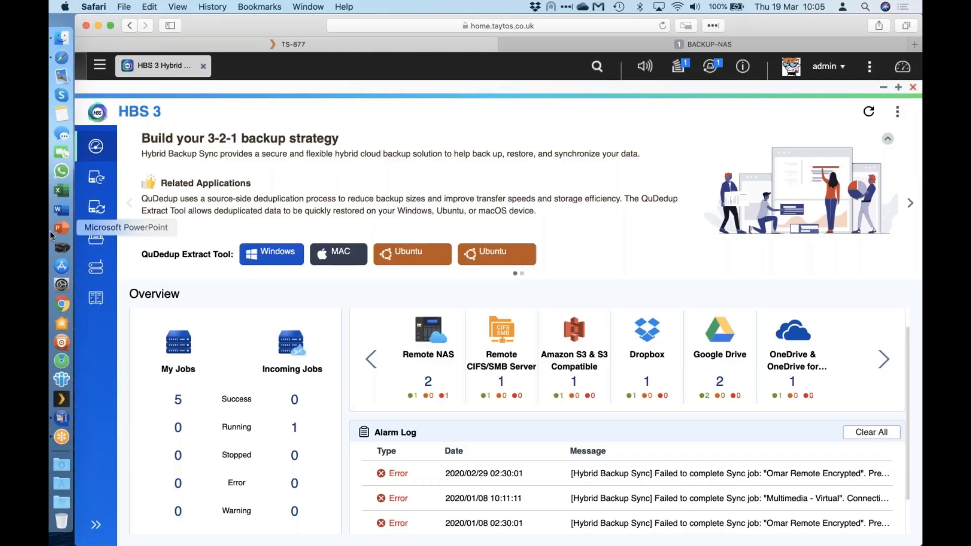
# View the NAS Time Machine service settings and check the Mac's own Time Machine preferences.
pyautogui.click(102, 265)
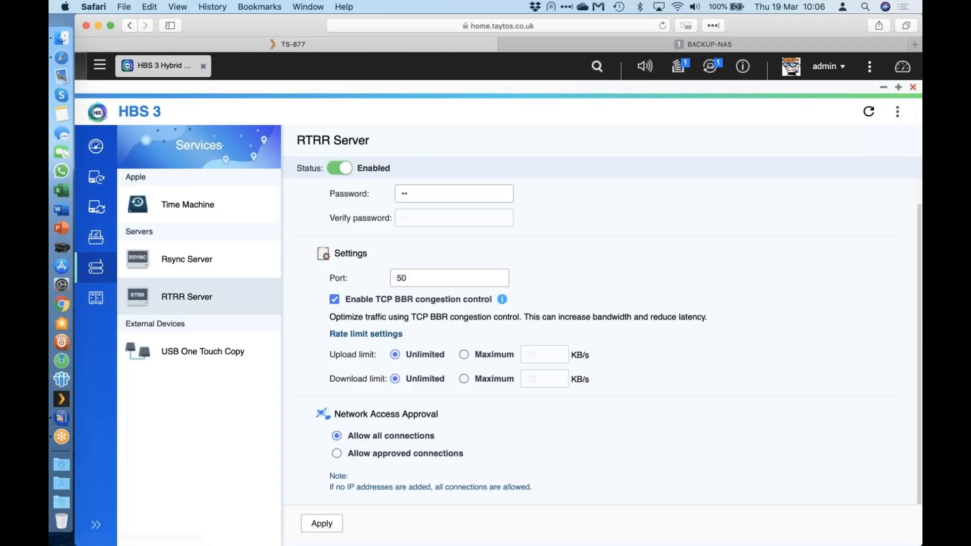
pyautogui.click(203, 206)
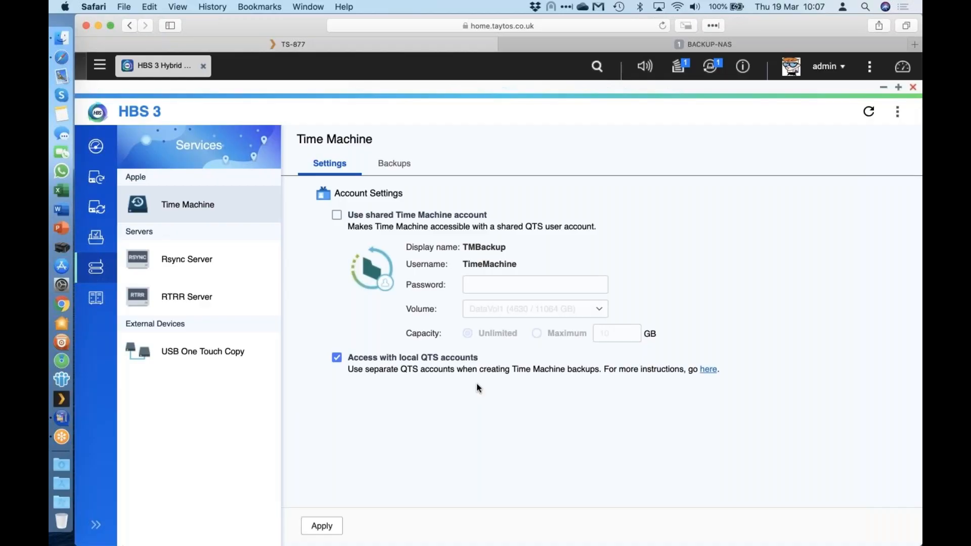
pyautogui.click(618, 8)
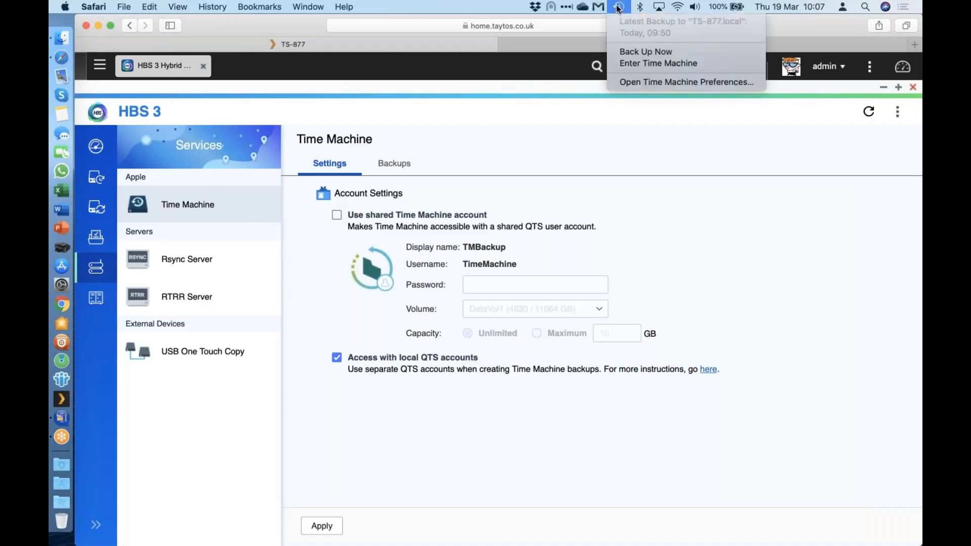
pyautogui.click(637, 79)
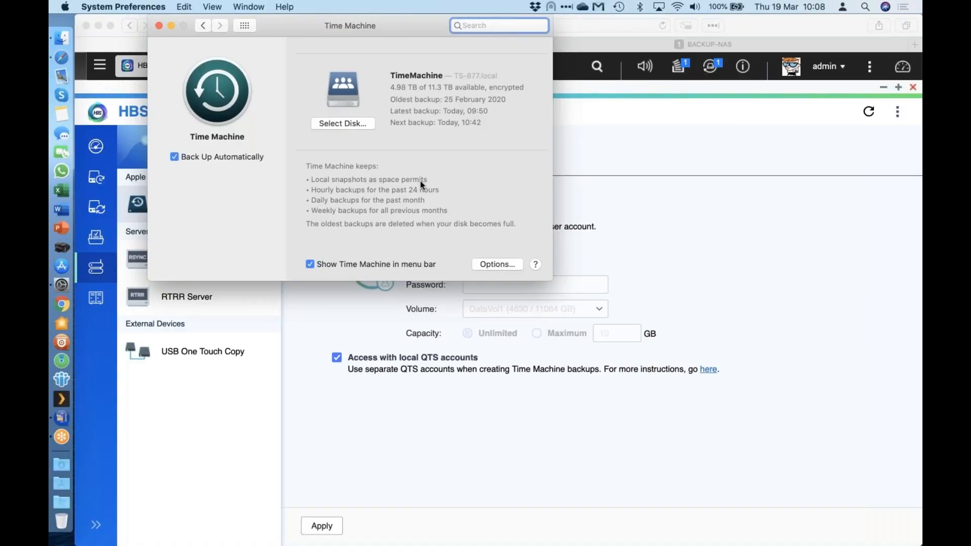
pyautogui.click(159, 25)
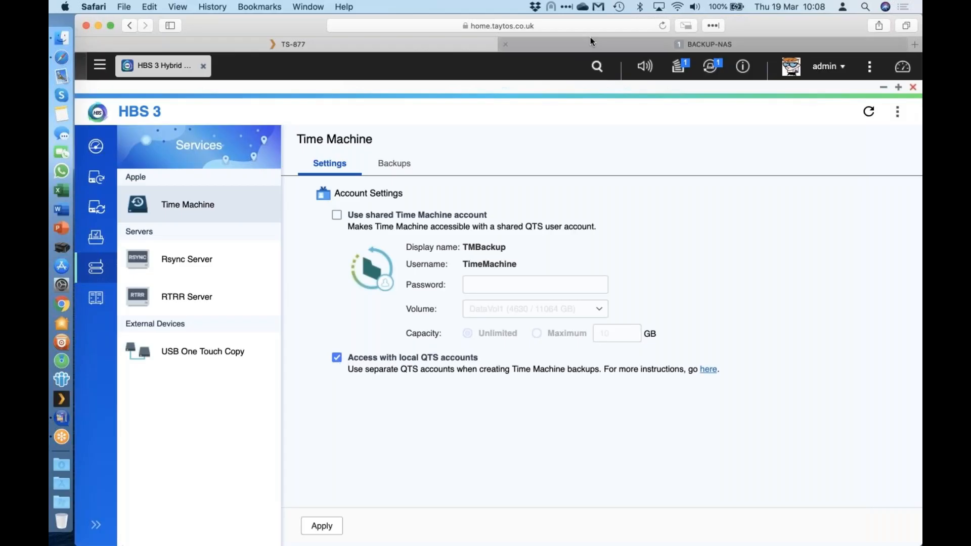
pyautogui.click(618, 7)
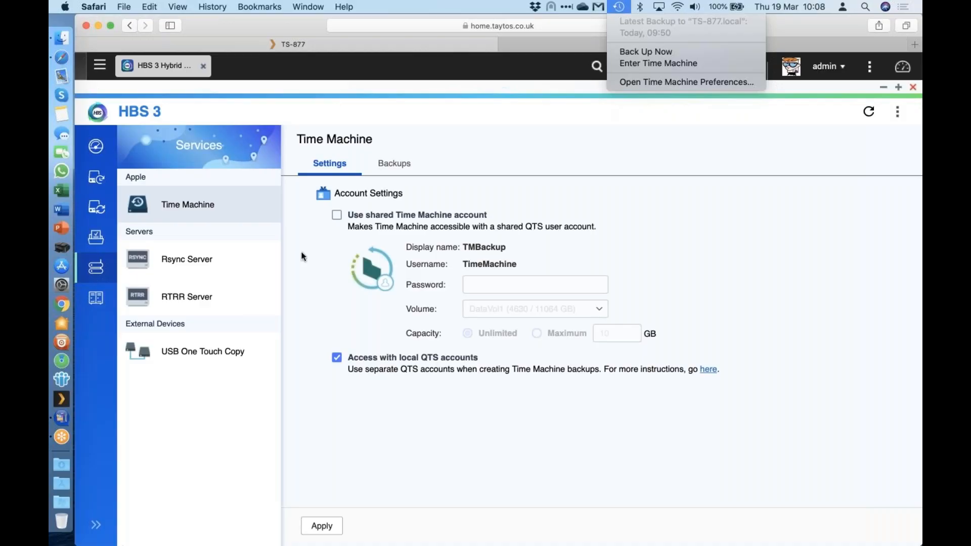
# View the Rsync Server and RTRR Server service settings.
pyautogui.click(228, 258)
pyautogui.click(207, 262)
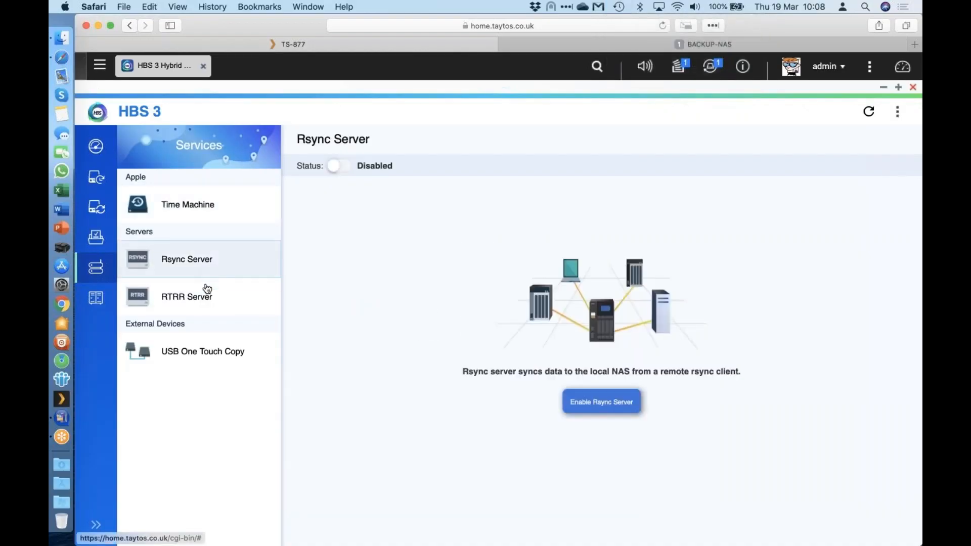
pyautogui.click(207, 293)
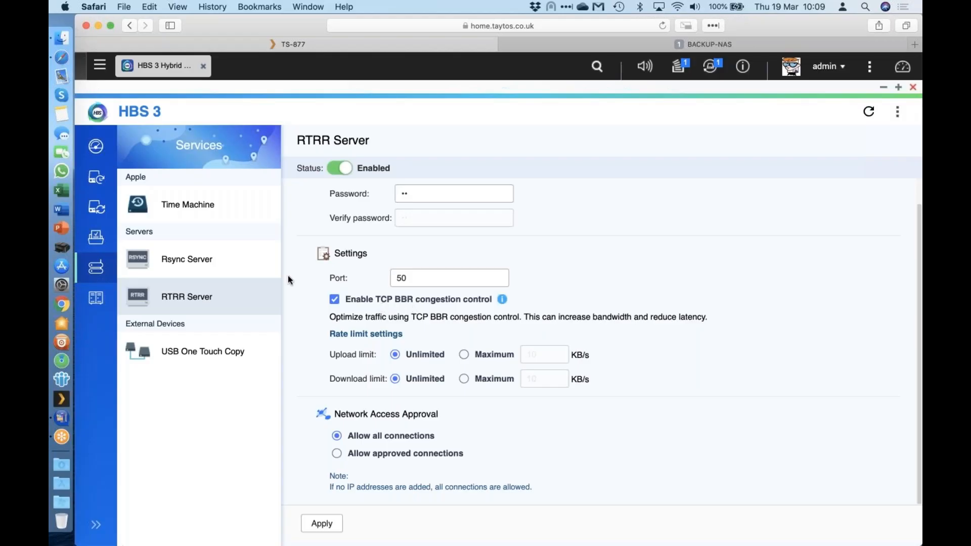
# In the USB One Touch Copy service, select the USB One Touch Copy operating mode and open its settings.
pyautogui.click(208, 351)
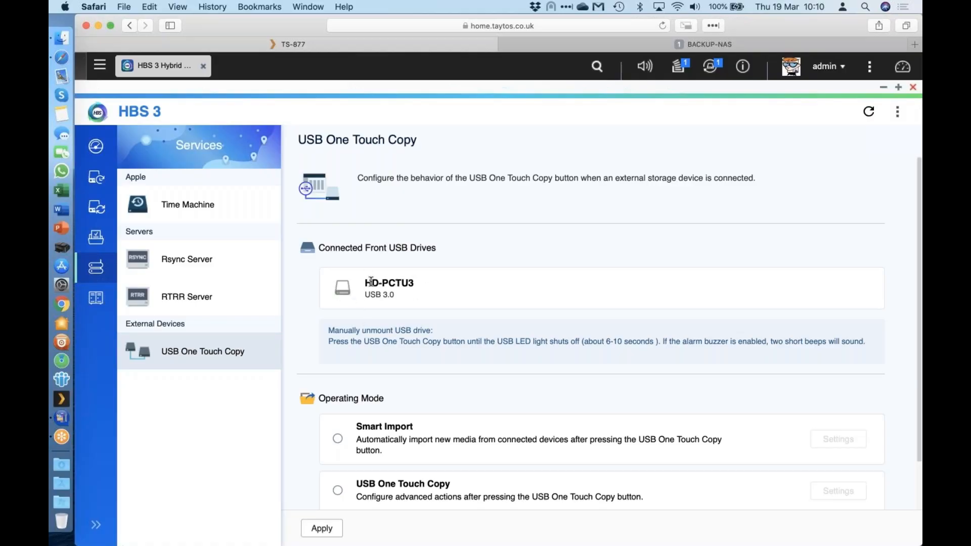
pyautogui.scroll(-2, 371, 281)
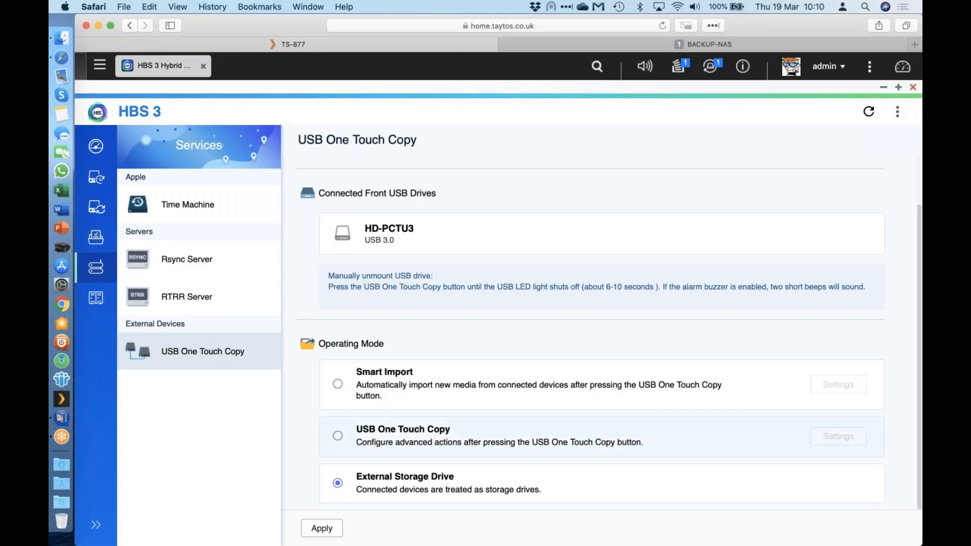
pyautogui.click(338, 438)
pyautogui.click(838, 436)
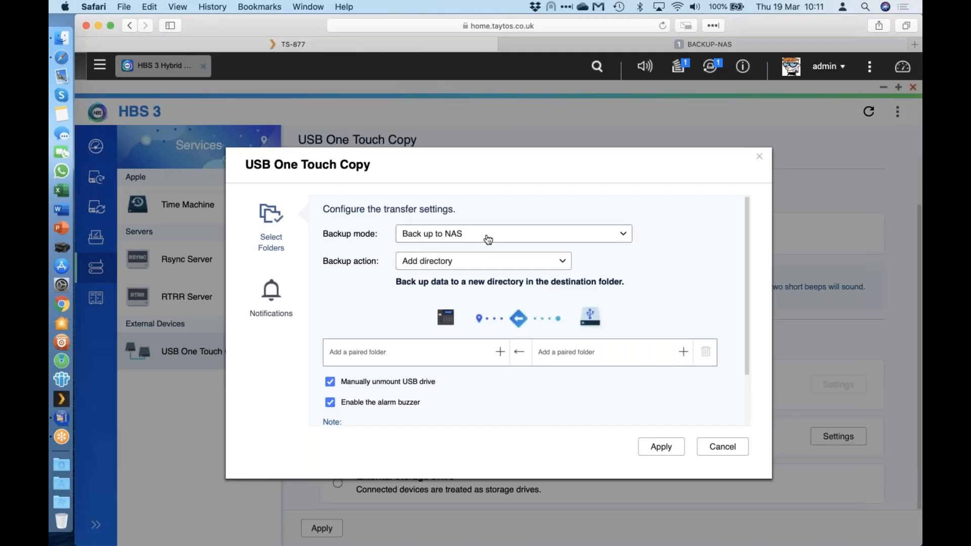
# Set the backup mode to Back up to connected USB drive and look through the available backup actions.
pyautogui.click(470, 240)
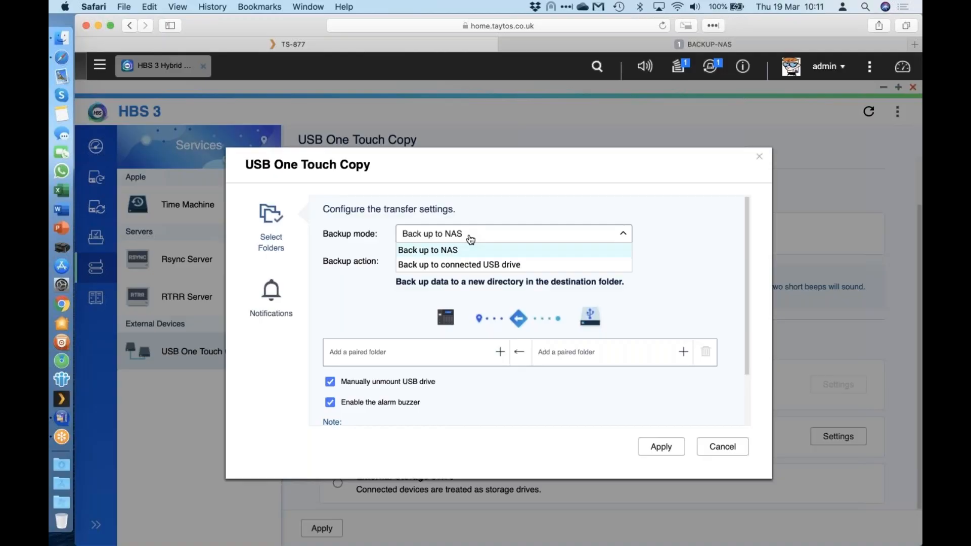
pyautogui.click(459, 265)
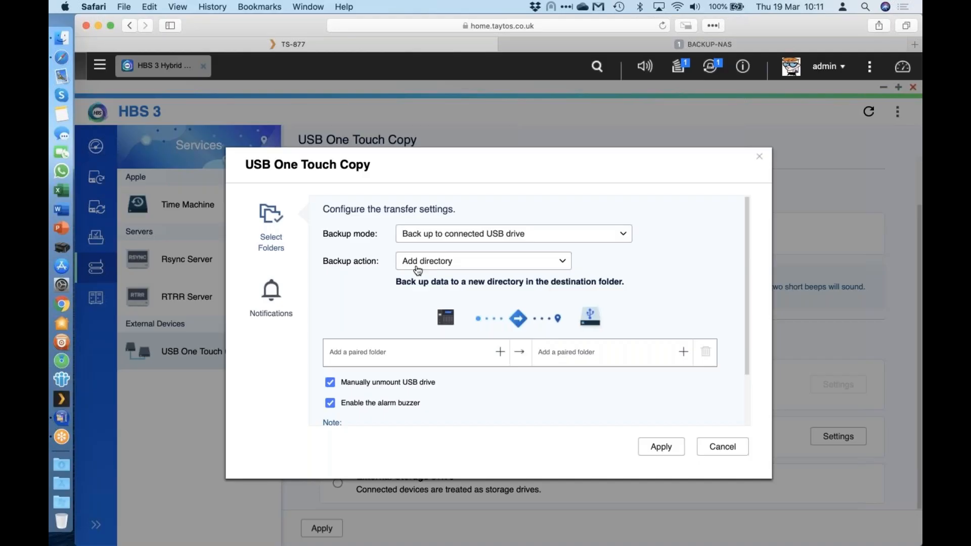
pyautogui.click(519, 263)
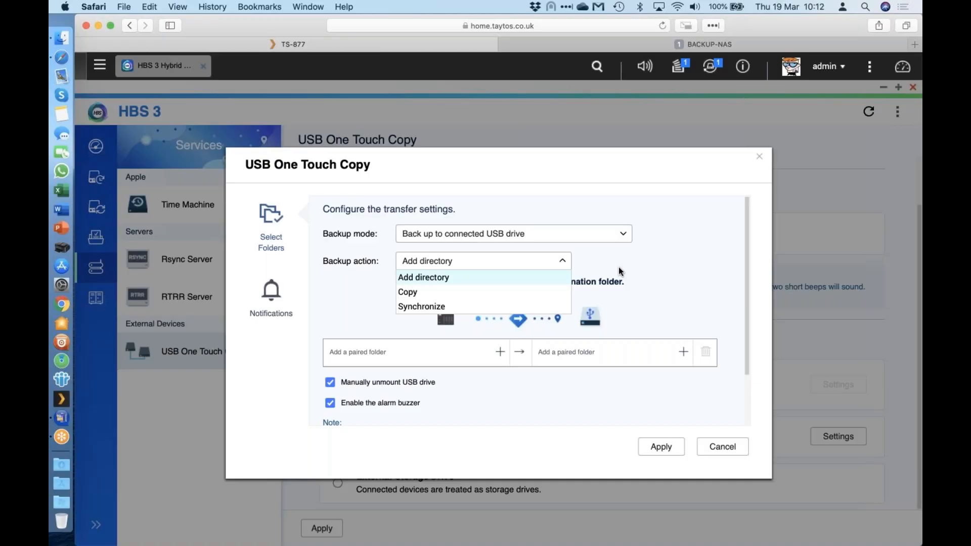
pyautogui.click(640, 263)
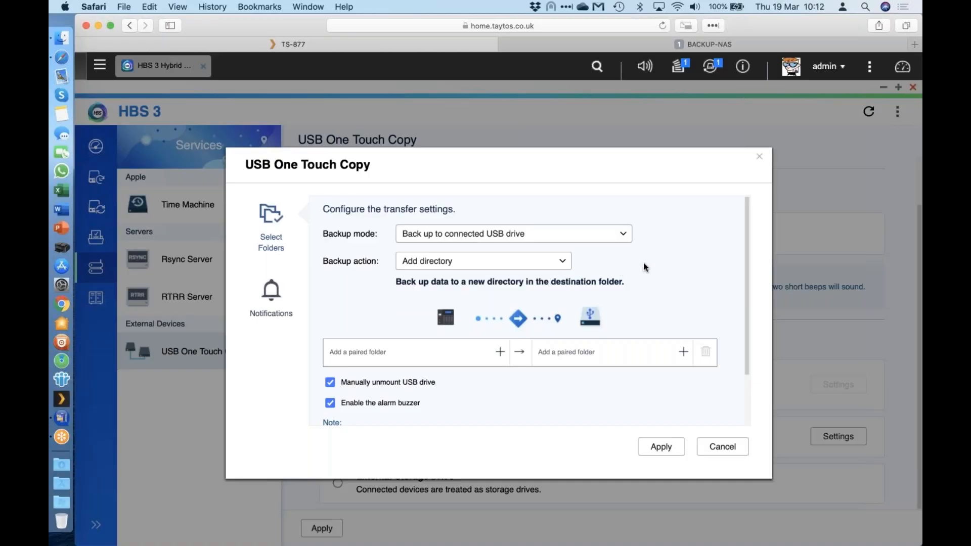
# Pair the source folder IncomingHBS with the destination folder FrontUSB1, review the unmount and buzzer notes, and discard the transfer settings.
pyautogui.click(503, 361)
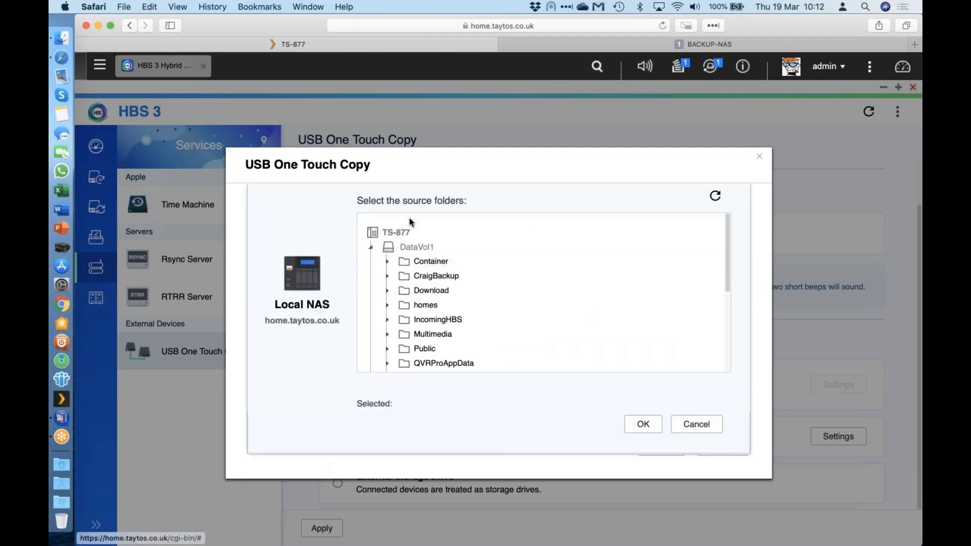
pyautogui.click(438, 321)
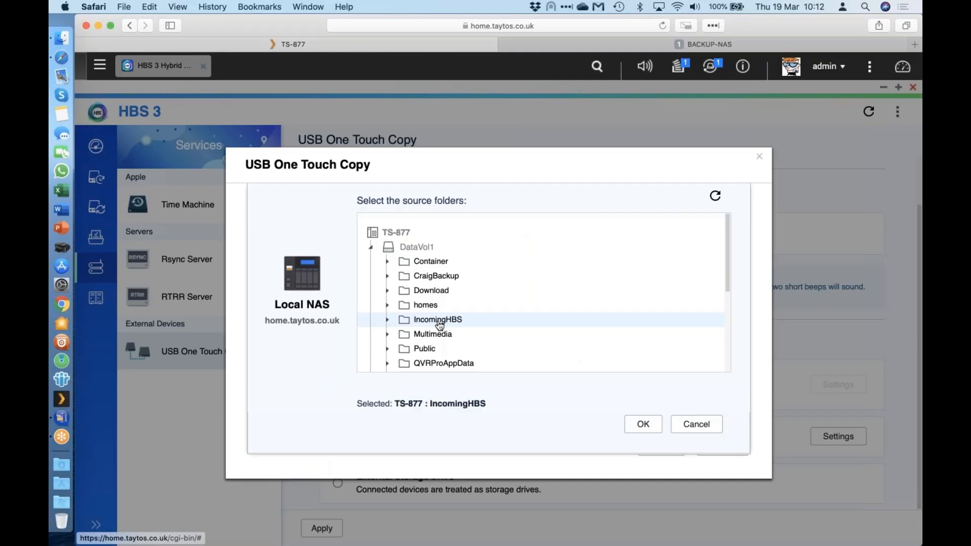
pyautogui.click(643, 425)
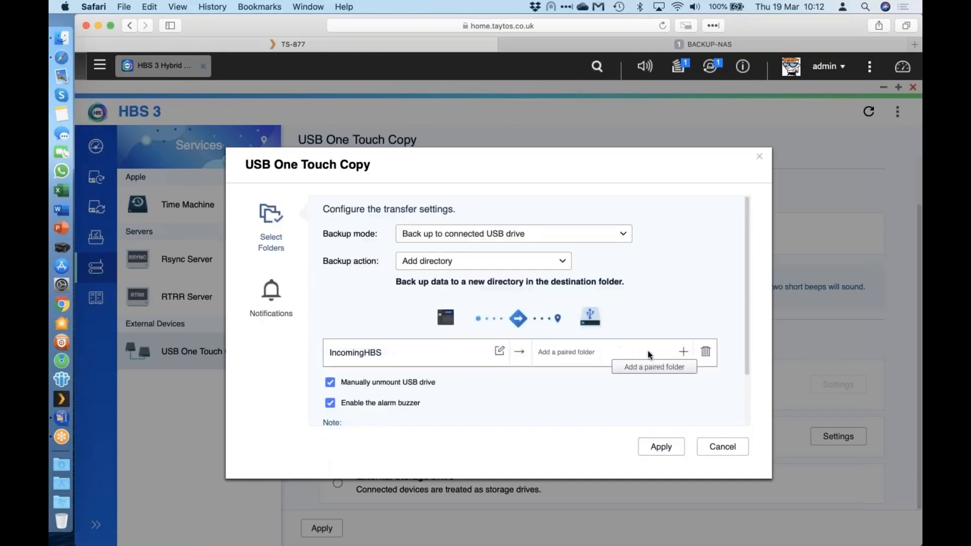
pyautogui.click(683, 351)
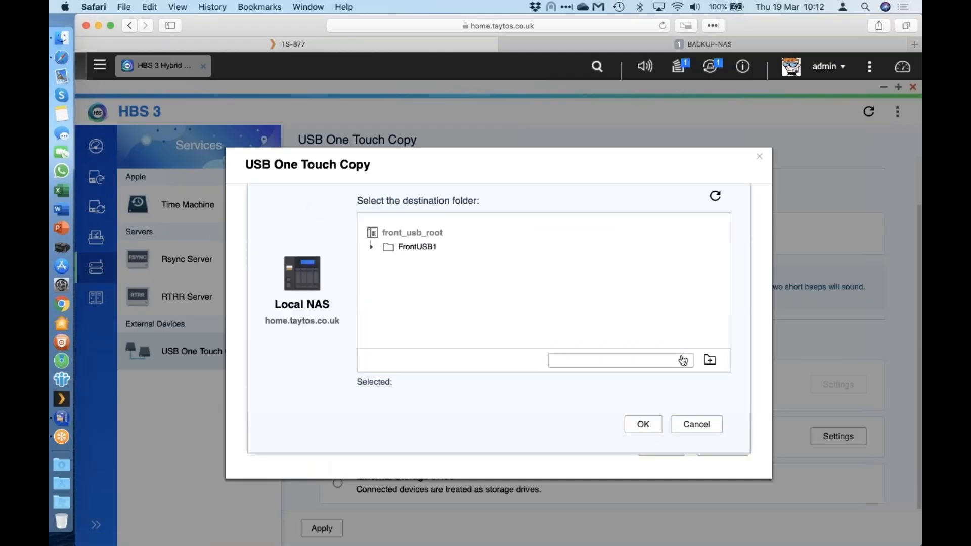
pyautogui.click(422, 248)
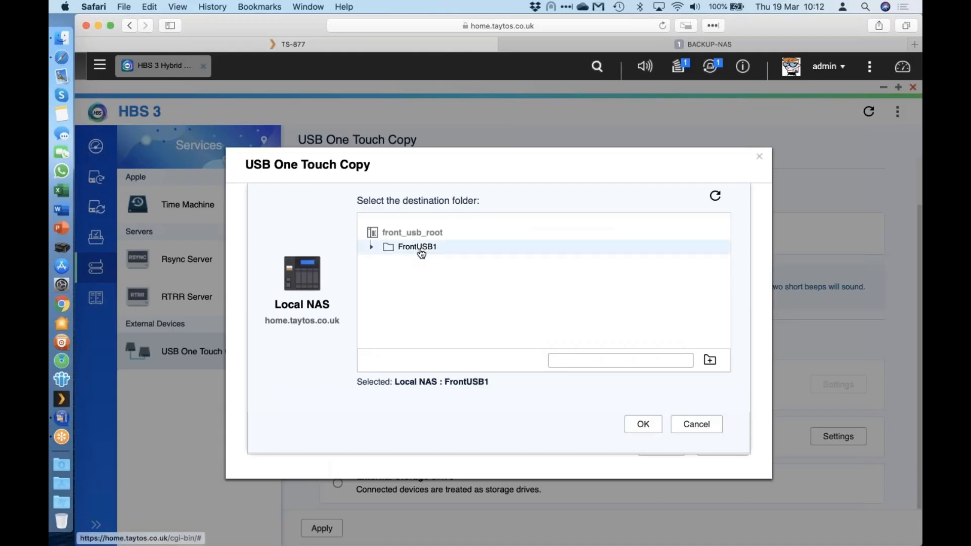
pyautogui.click(638, 425)
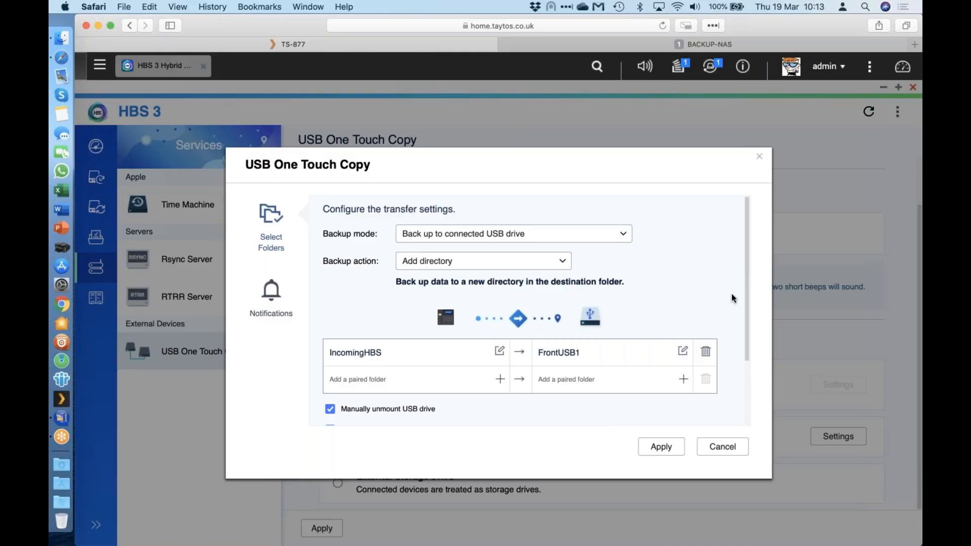
pyautogui.scroll(-3, 732, 295)
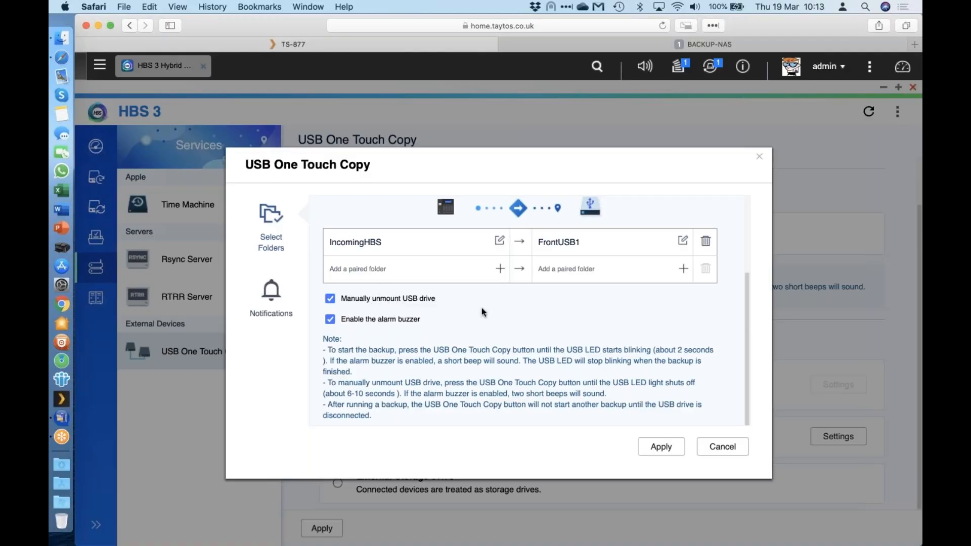
pyautogui.click(724, 446)
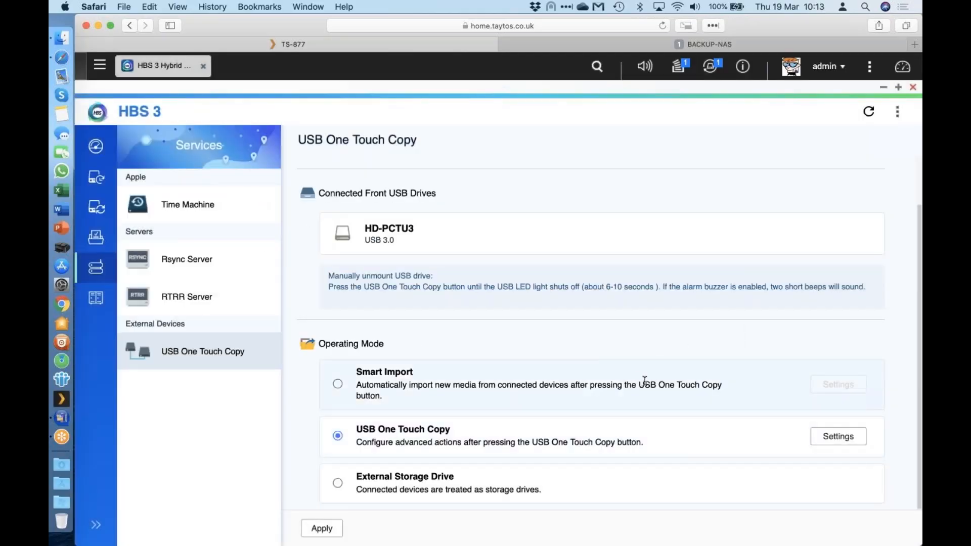
# Select the Smart Import operating mode and look at its destination settings without applying changes.
pyautogui.click(379, 372)
pyautogui.click(859, 386)
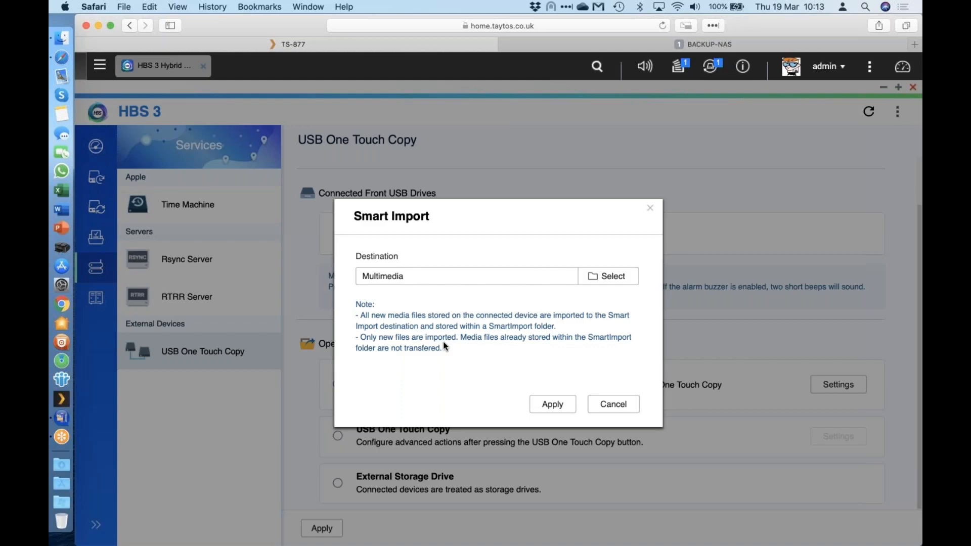
pyautogui.click(613, 405)
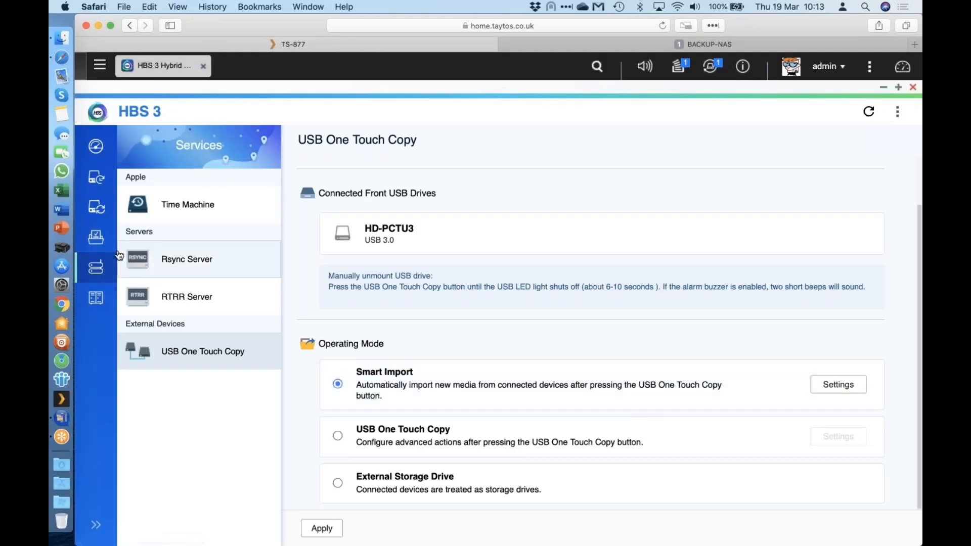
# View the cloud storage spaces for Dropbox, Google Drive and OneDrive.
pyautogui.click(95, 298)
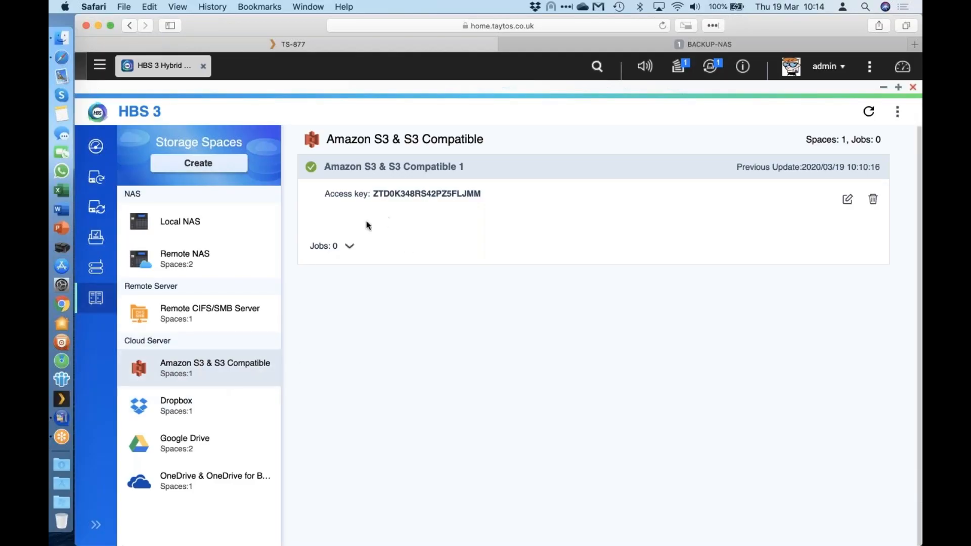
pyautogui.click(196, 411)
pyautogui.click(188, 453)
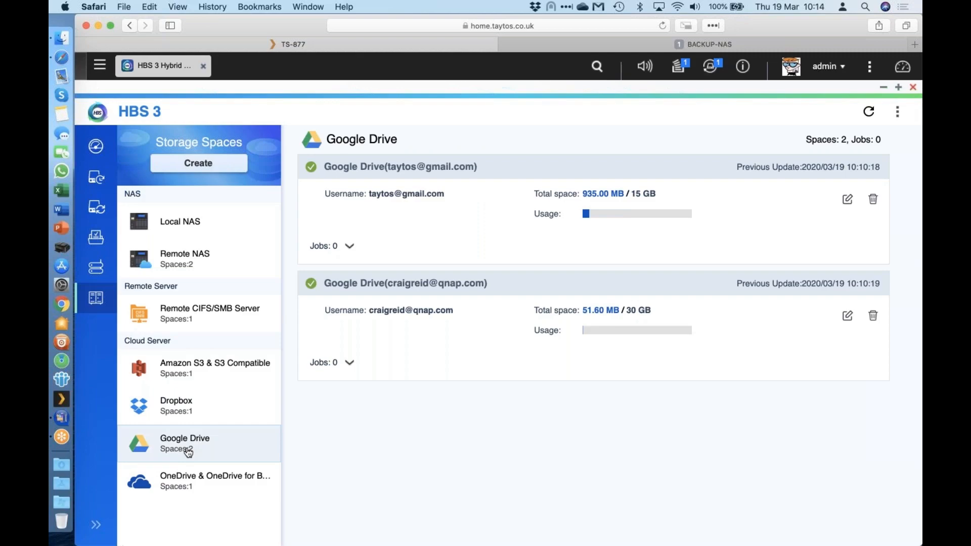
pyautogui.click(191, 480)
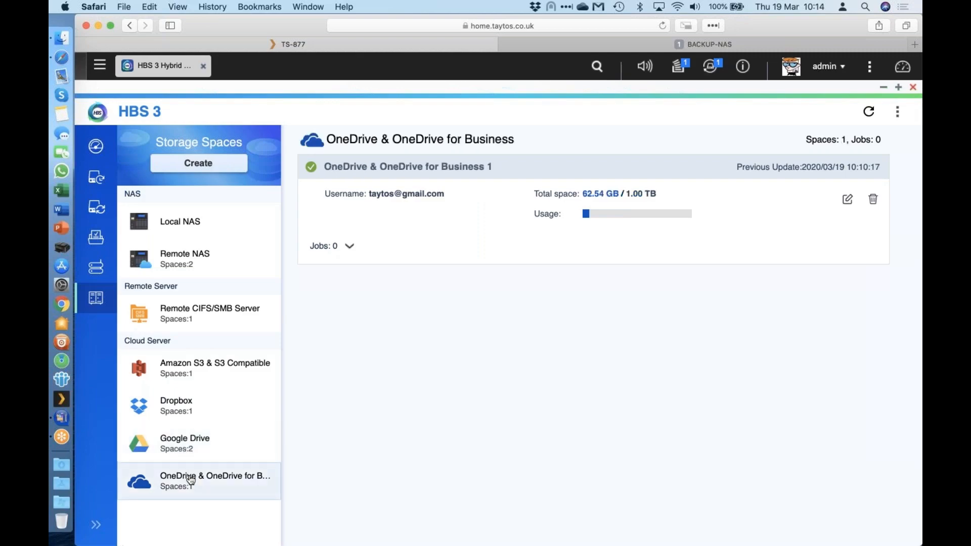
# View the Local NAS and Remote NAS storage spaces and expand the job list of Backup-NAS.
pyautogui.click(210, 224)
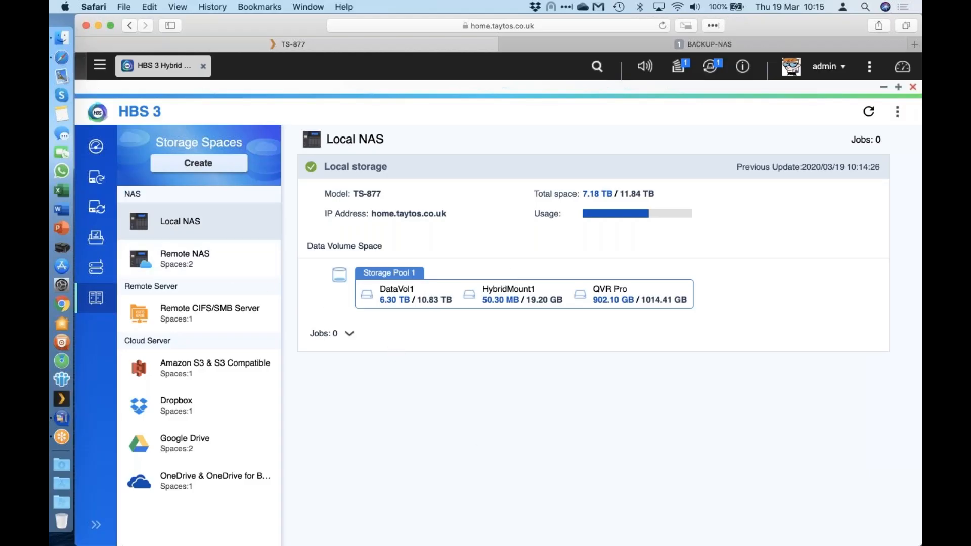
pyautogui.click(211, 262)
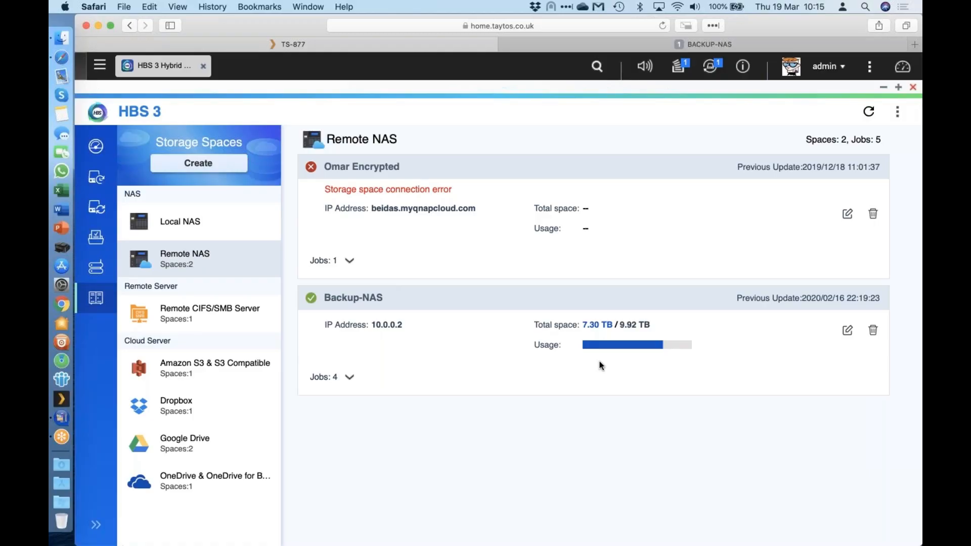
pyautogui.click(349, 377)
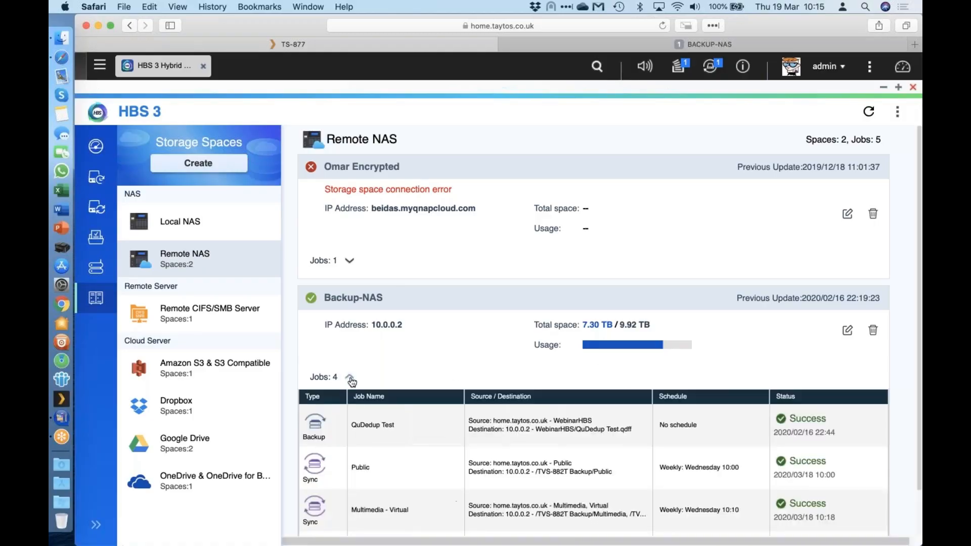
pyautogui.scroll(-2, 444, 360)
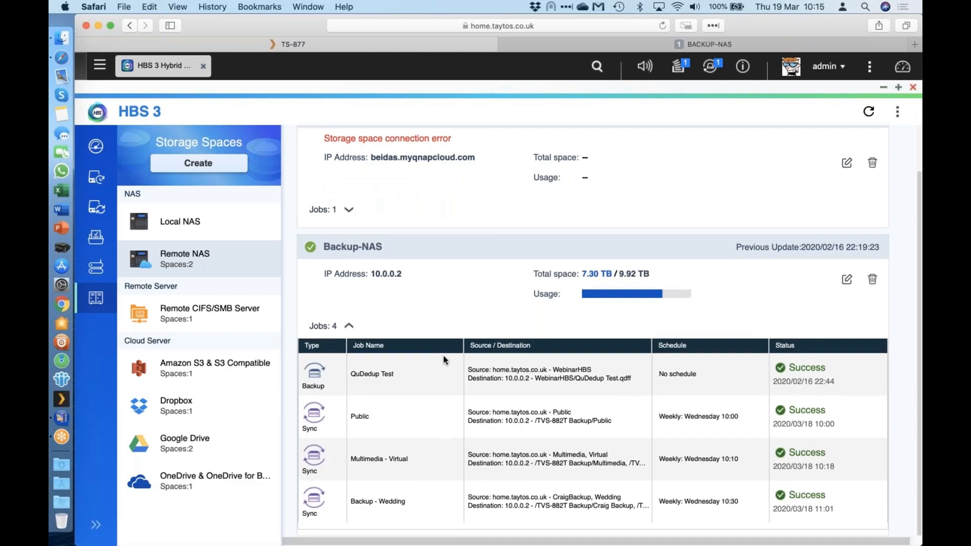
# Collapse the Backup-NAS job list and check the job assigned to the encrypted remote NAS space.
pyautogui.click(349, 326)
pyautogui.click(349, 250)
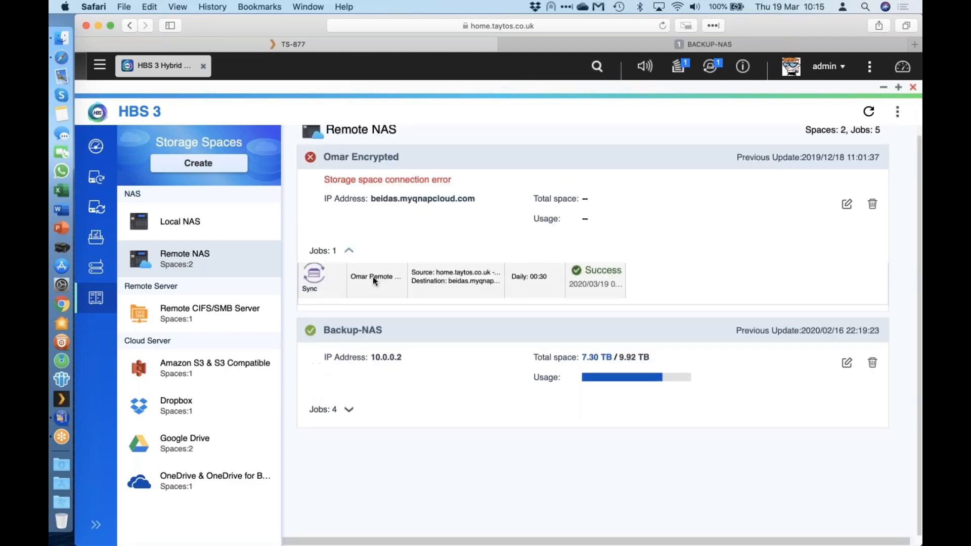
pyautogui.click(349, 250)
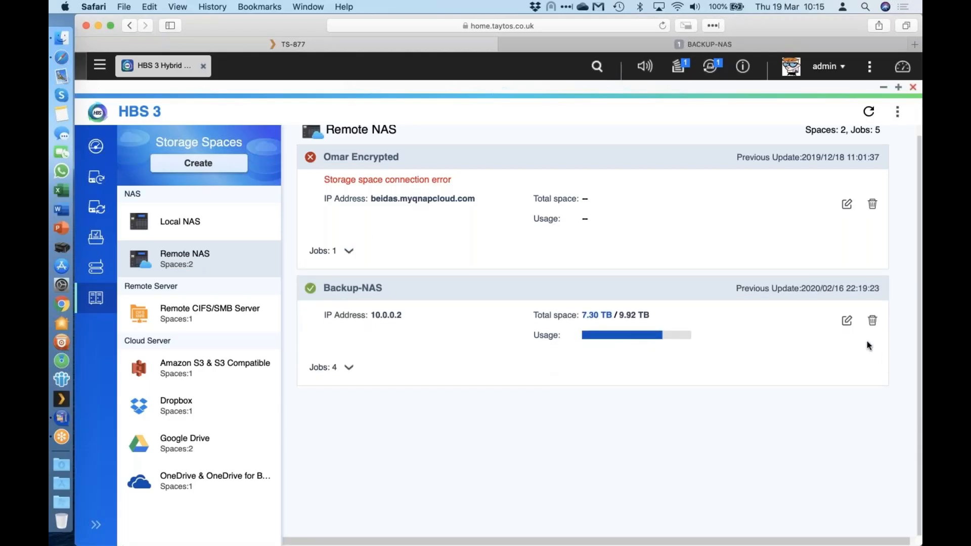
# Run a speed test on the Backup-NAS storage space and leave its settings without saving.
pyautogui.click(846, 324)
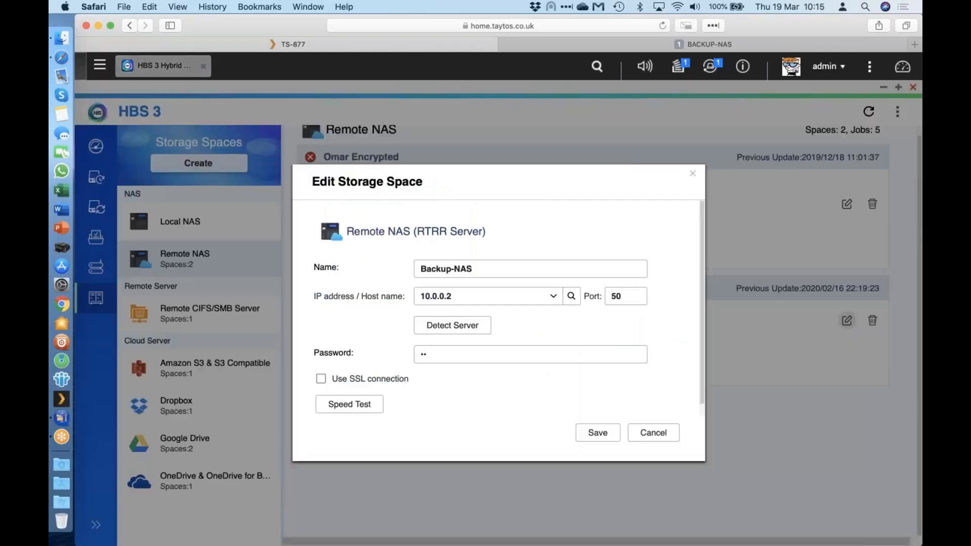
pyautogui.click(356, 408)
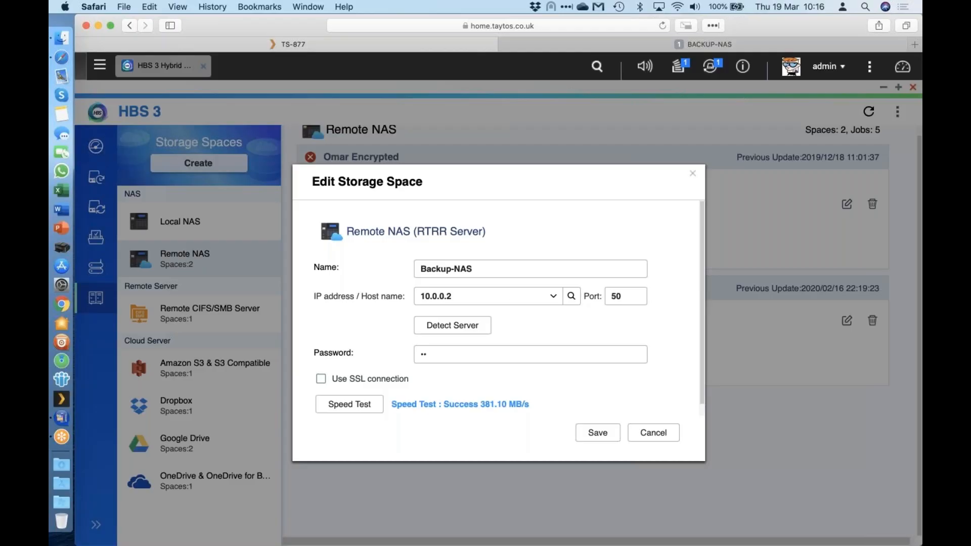
pyautogui.click(653, 432)
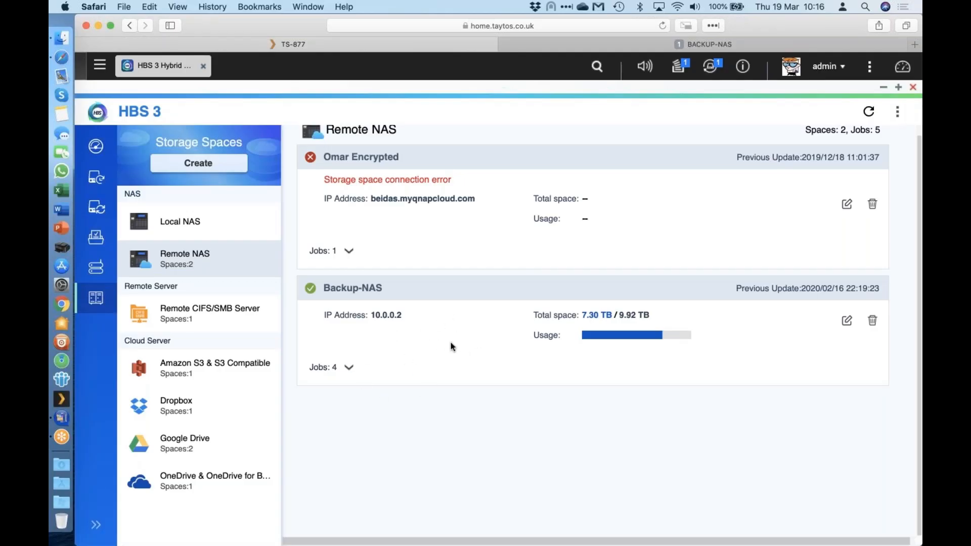
# Run a speed test on the Remote CIFS/SMB Server 1 storage space and leave its settings without saving.
pyautogui.click(159, 326)
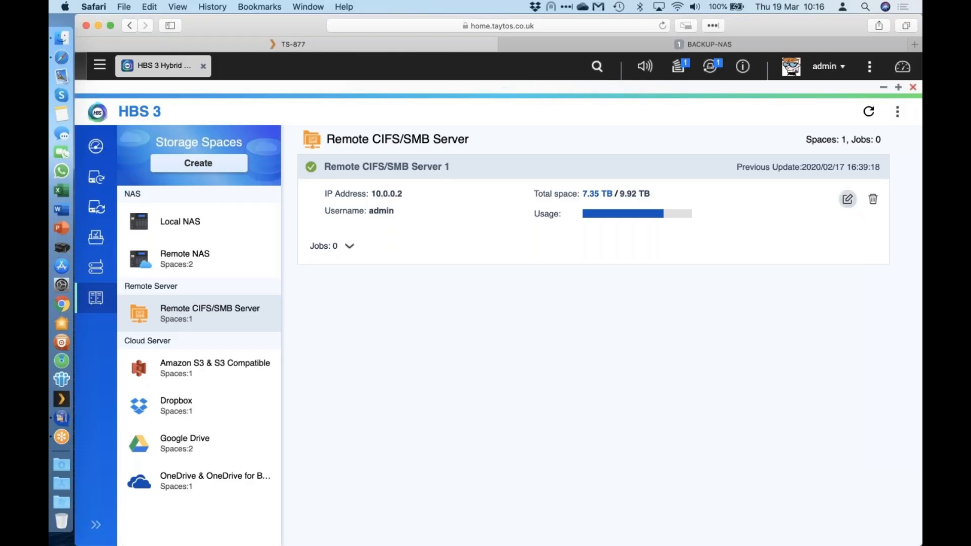
pyautogui.click(847, 199)
pyautogui.click(455, 393)
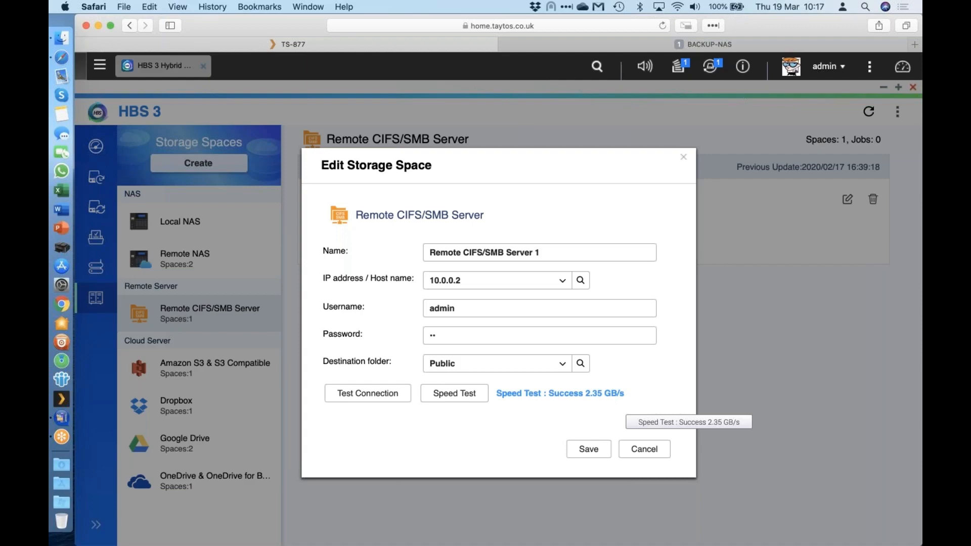
pyautogui.click(643, 449)
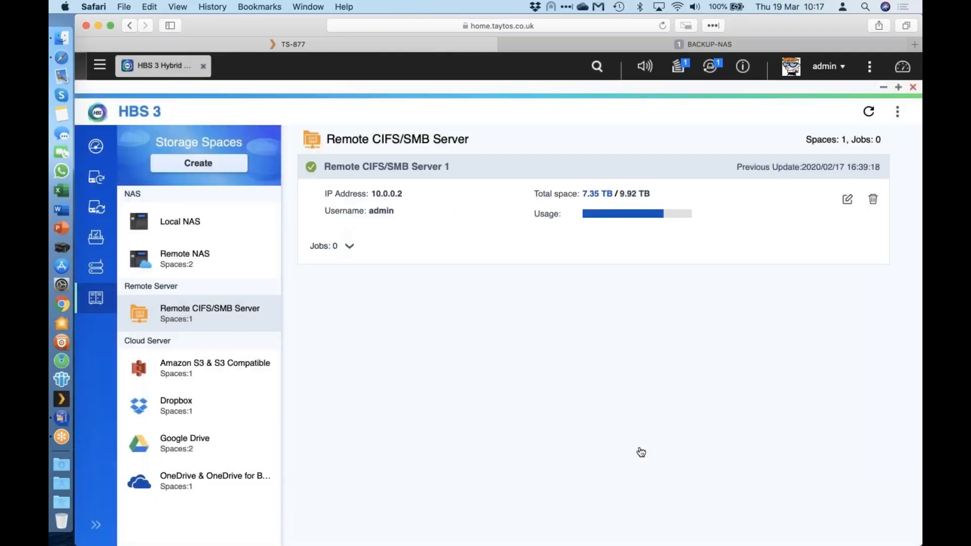
# View the Amazon S3 & S3 Compatible space and browse all types of storage space available for creation.
pyautogui.click(220, 362)
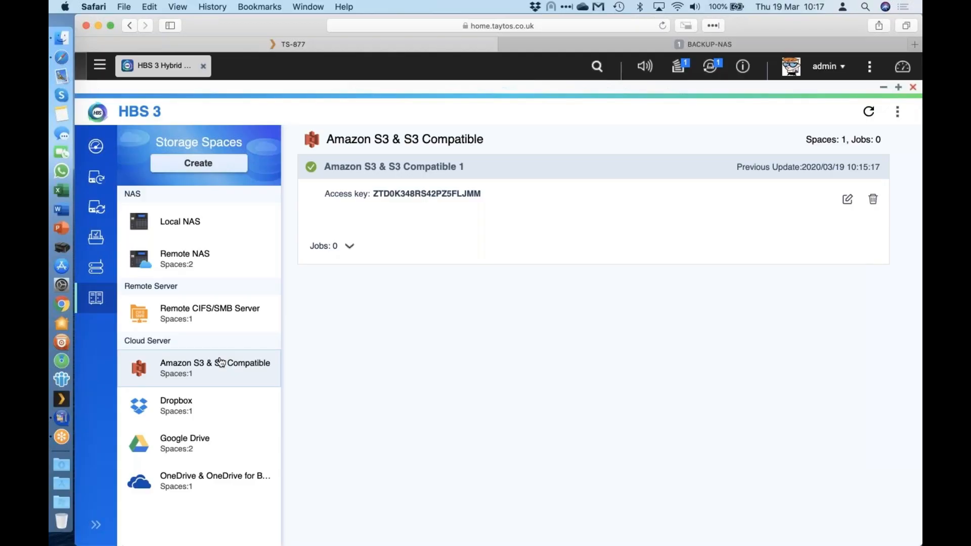
pyautogui.click(204, 164)
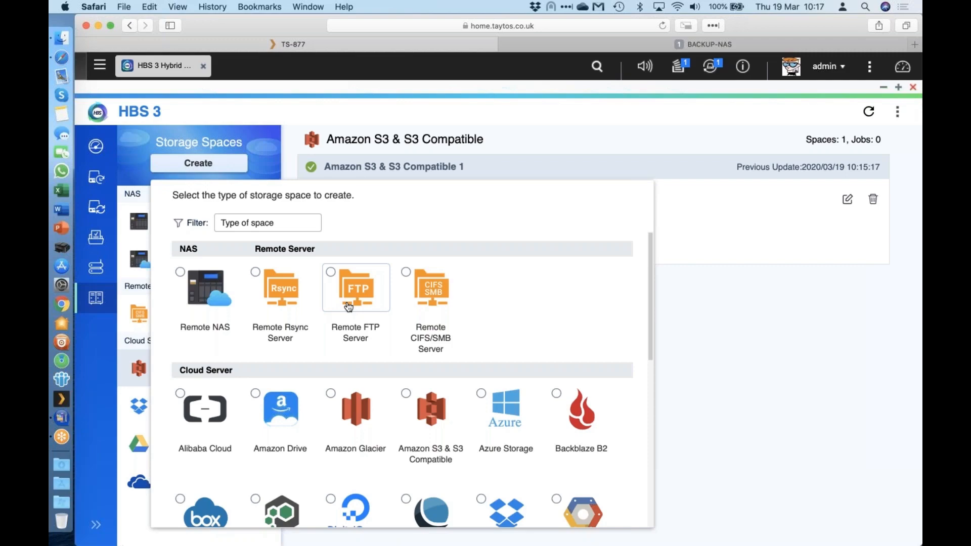
pyautogui.scroll(-5, 624, 300)
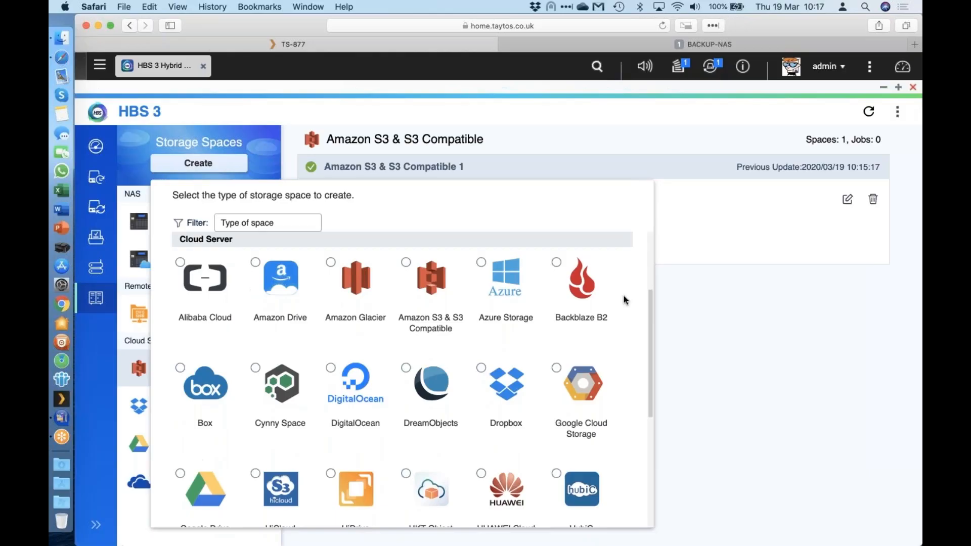
pyautogui.scroll(-5, 625, 300)
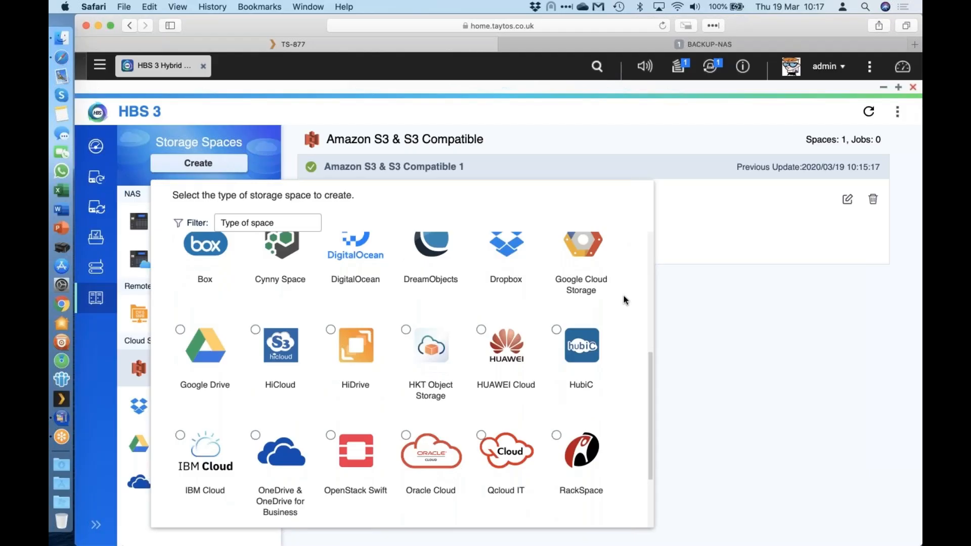
pyautogui.scroll(-4, 625, 300)
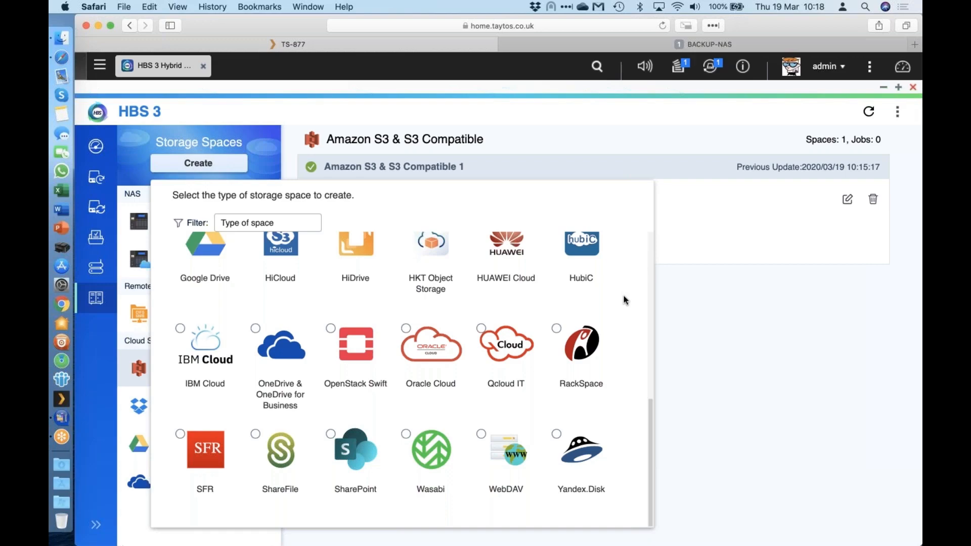
# Look at the fields required for a new WebDAV storage space and cancel its creation.
pyautogui.click(502, 458)
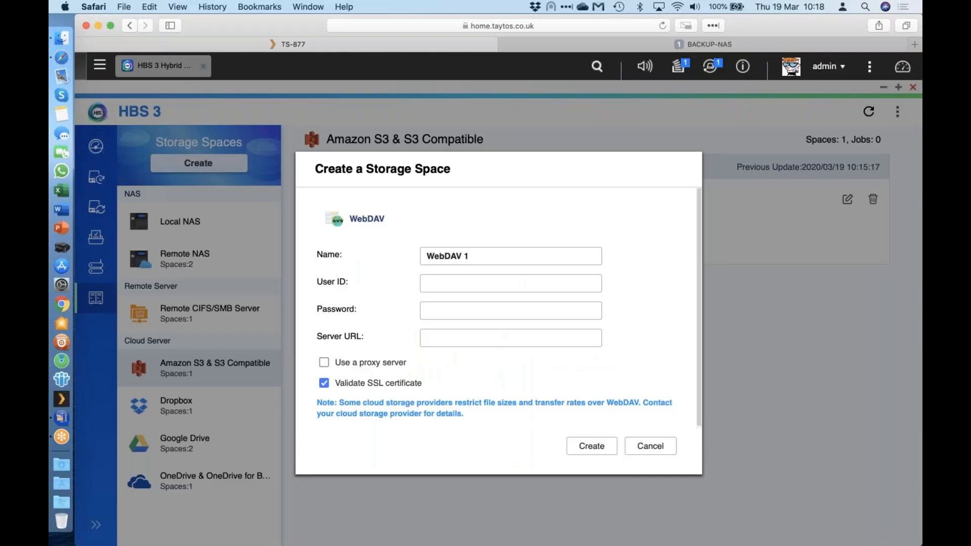
pyautogui.click(472, 342)
pyautogui.click(651, 446)
# Review the NAS, remote server and cloud storage space types once more and dismiss the list.
pyautogui.click(232, 163)
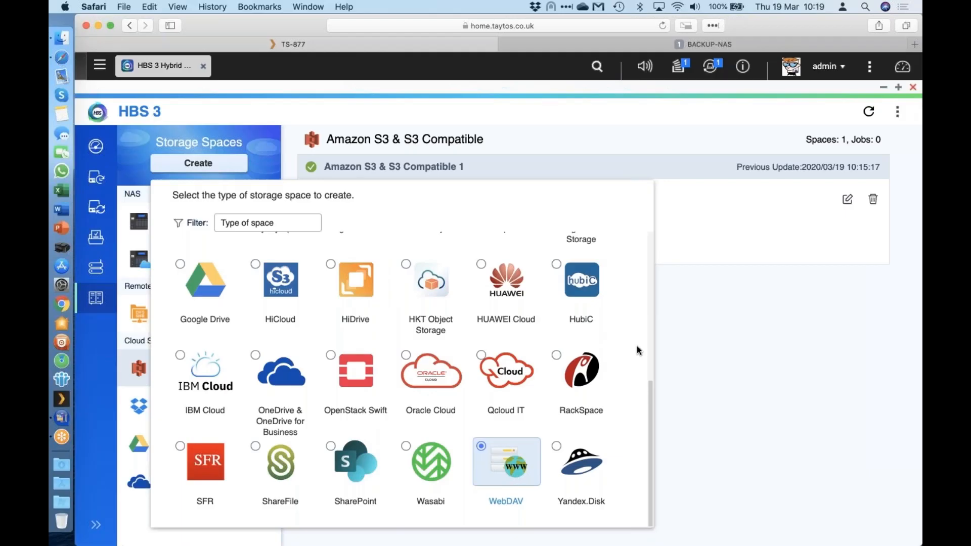
pyautogui.scroll(8, 636, 345)
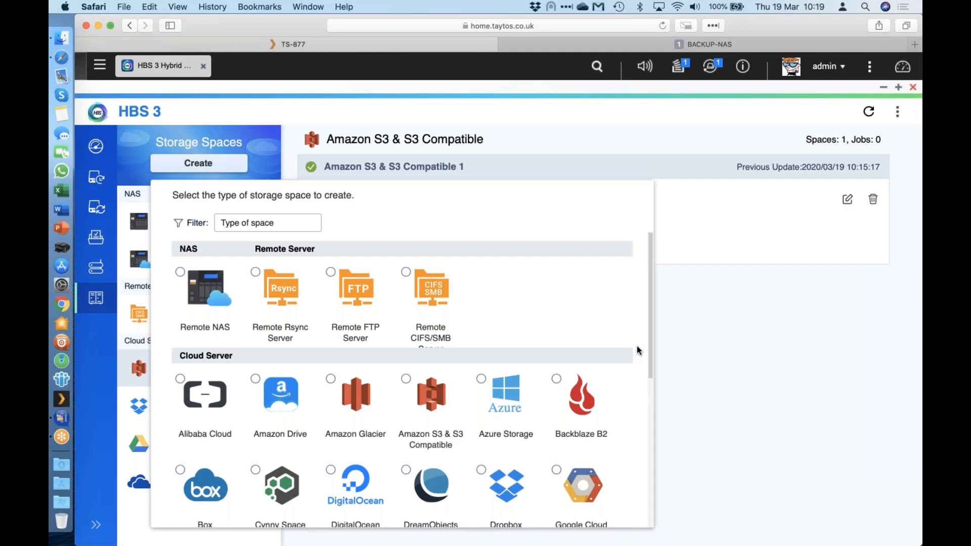
pyautogui.click(764, 249)
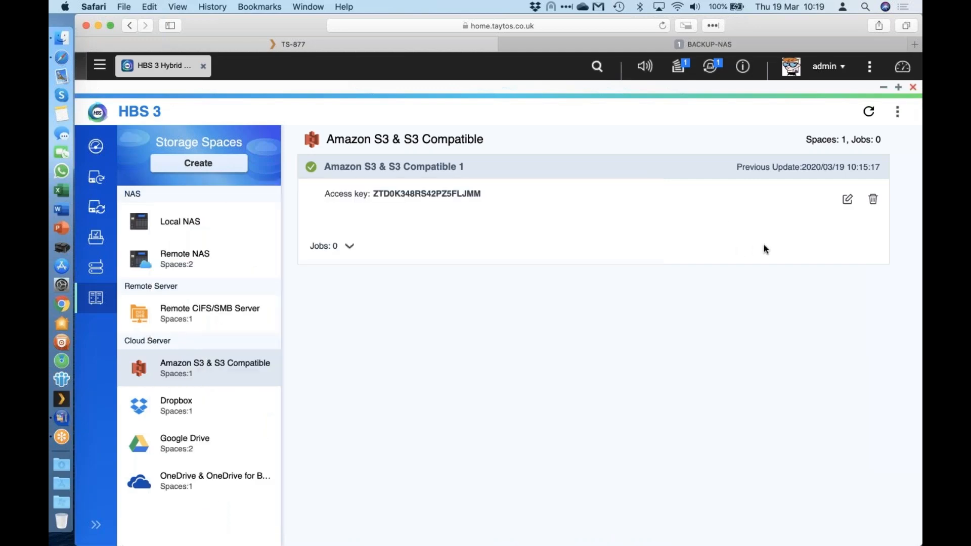
# View the existing and incoming jobs on TS-877, and the existing jobs on BACKUP-NAS.
pyautogui.click(94, 241)
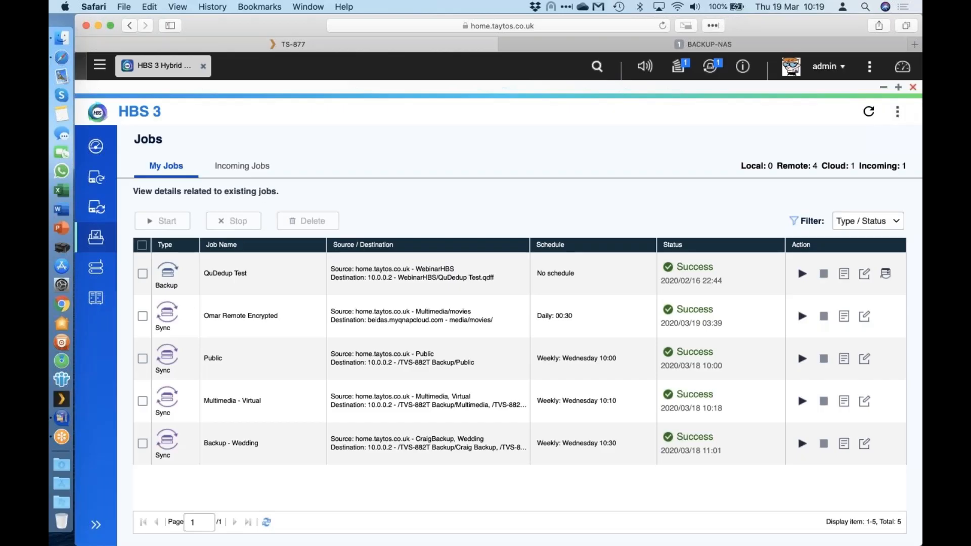
pyautogui.click(267, 171)
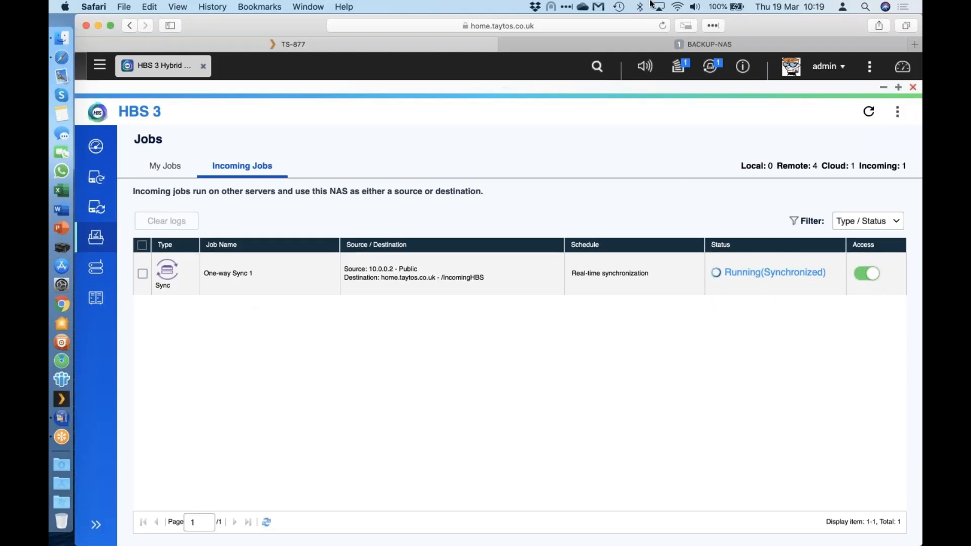
pyautogui.click(627, 45)
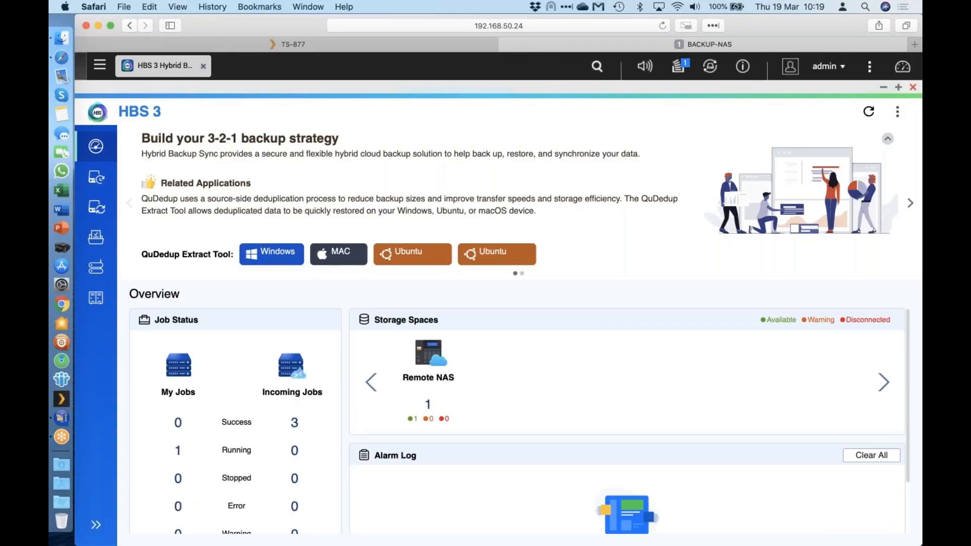
pyautogui.click(96, 237)
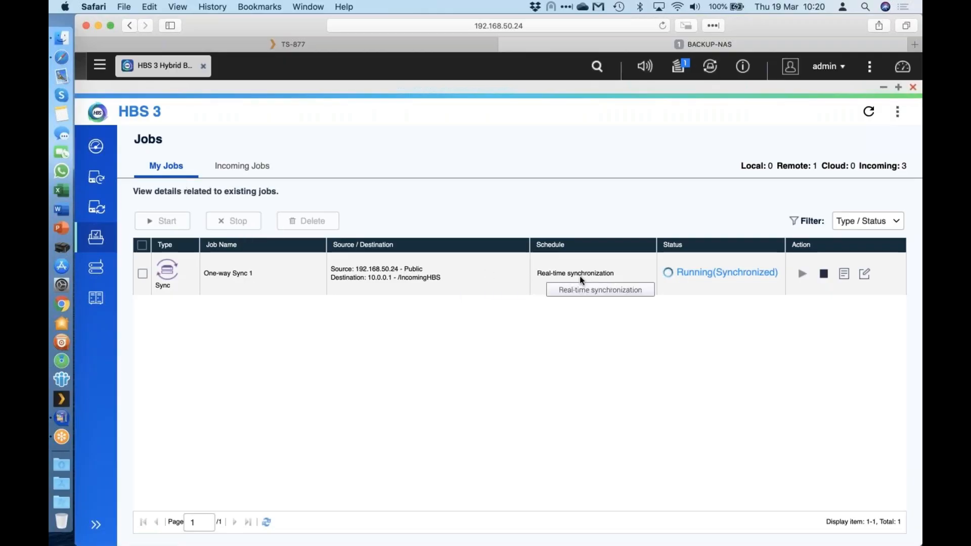
# Examine the recent and historical results in the report of the One-way Sync 1 job, and close it.
pyautogui.click(843, 274)
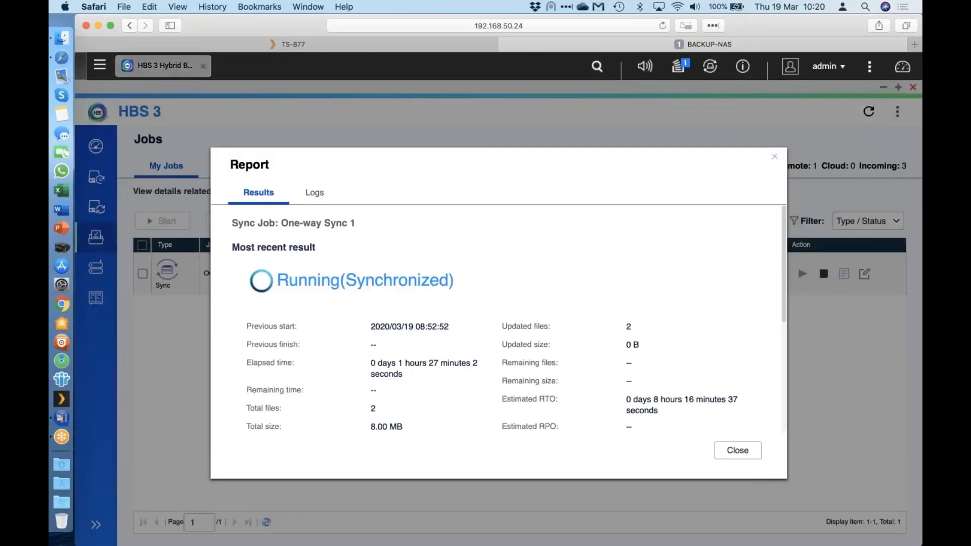
pyautogui.scroll(-5, 655, 347)
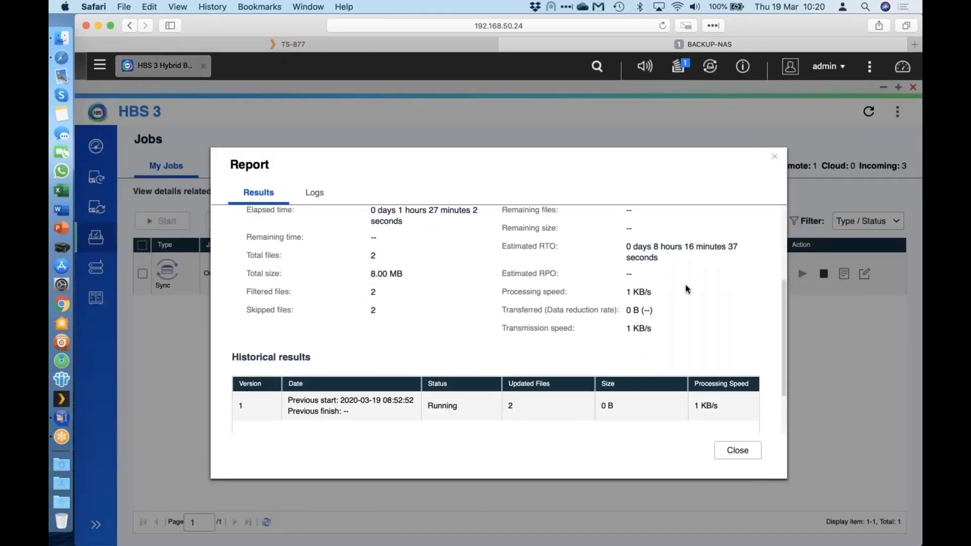
pyautogui.scroll(-3, 621, 345)
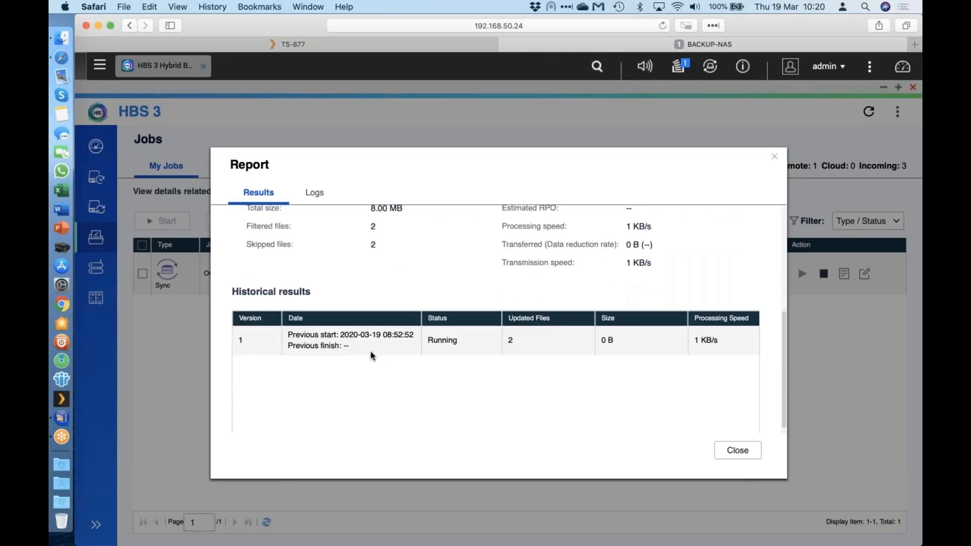
pyautogui.scroll(10, 634, 334)
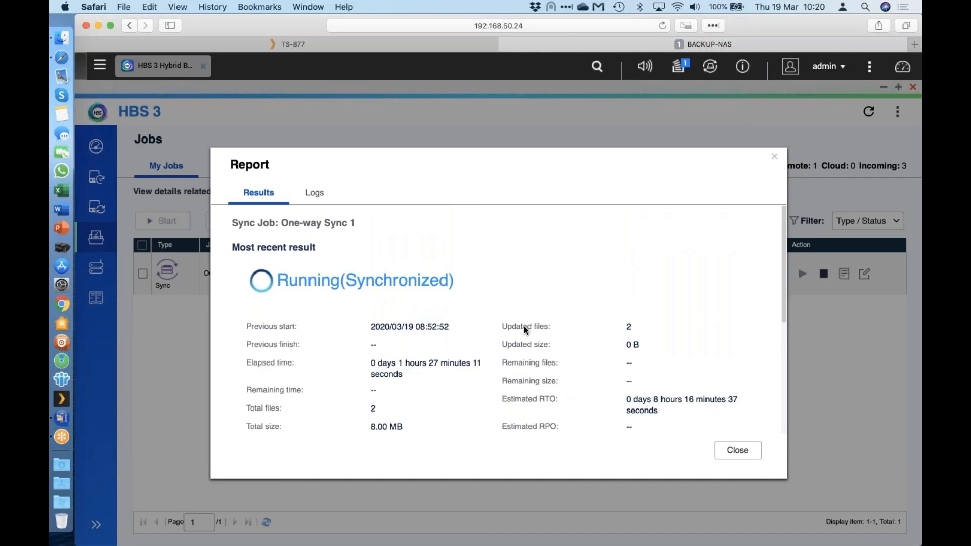
pyautogui.scroll(-3, 524, 327)
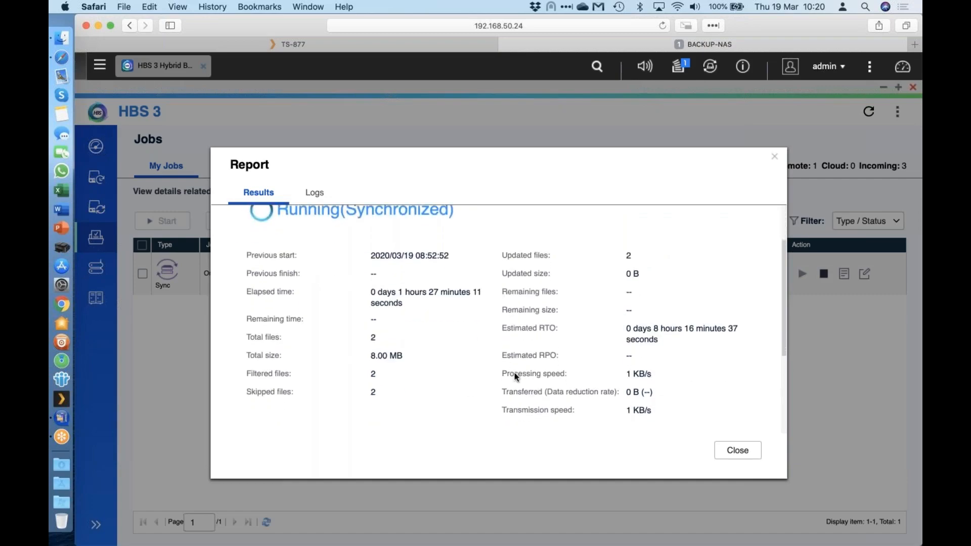
pyautogui.click(738, 450)
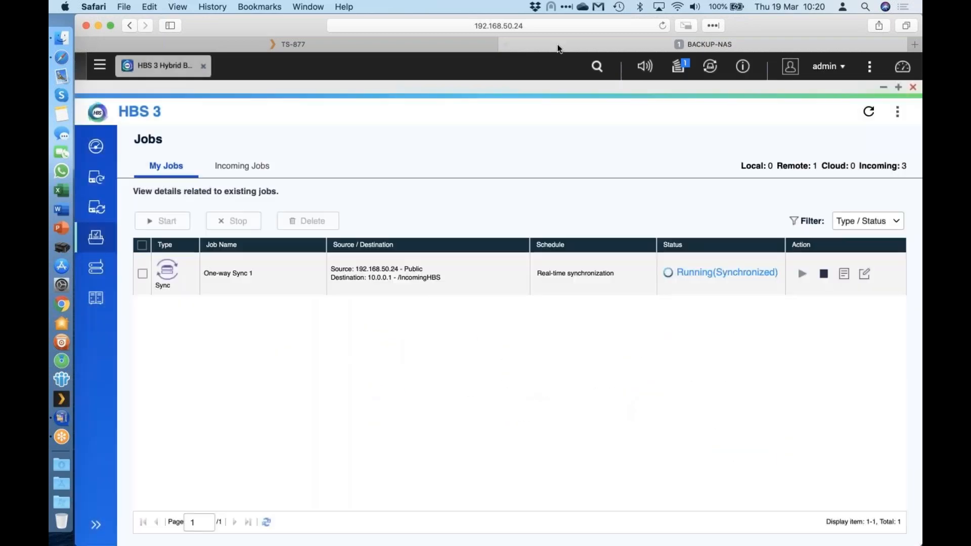
# Return to TS-877 and examine the recent and historical results in the encrypted remote sync job's report.
pyautogui.click(457, 43)
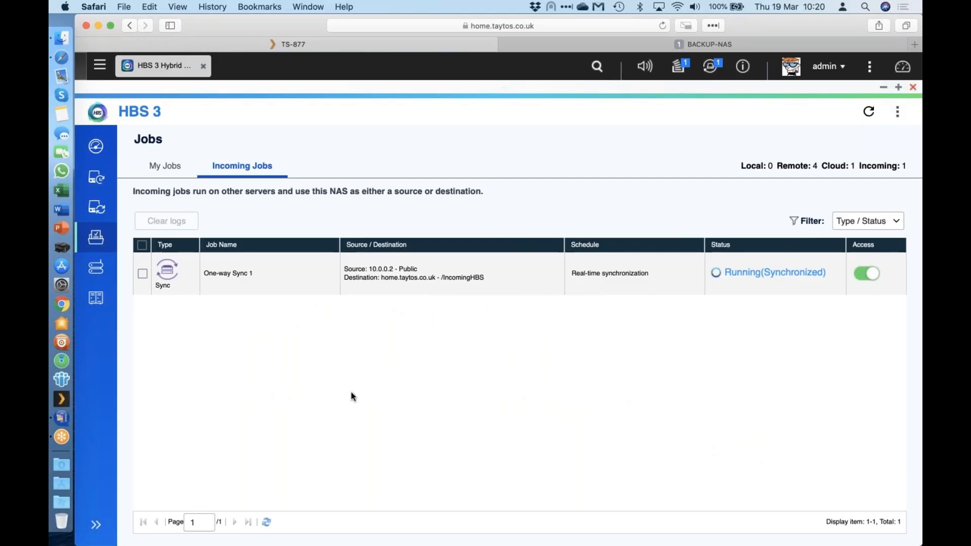
pyautogui.click(175, 170)
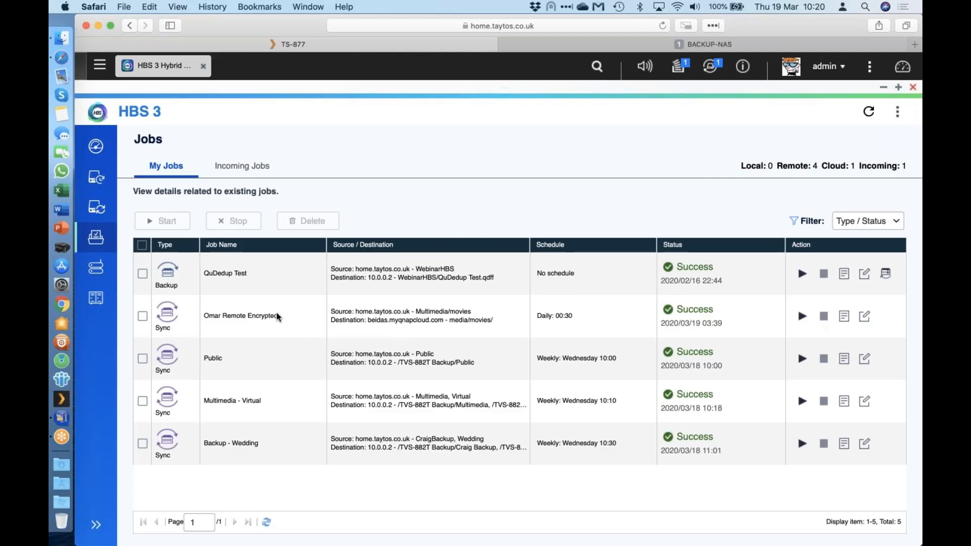
pyautogui.click(844, 316)
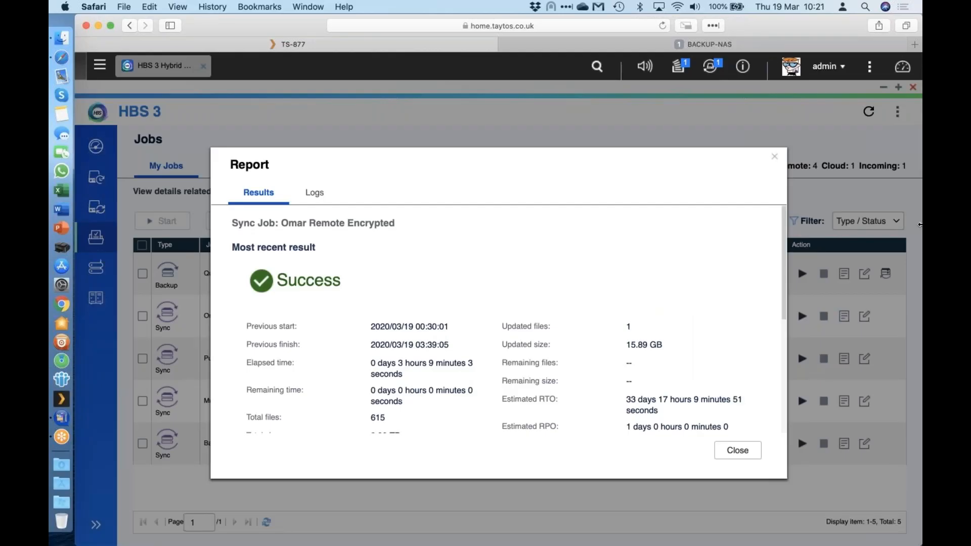
pyautogui.scroll(-5, 714, 315)
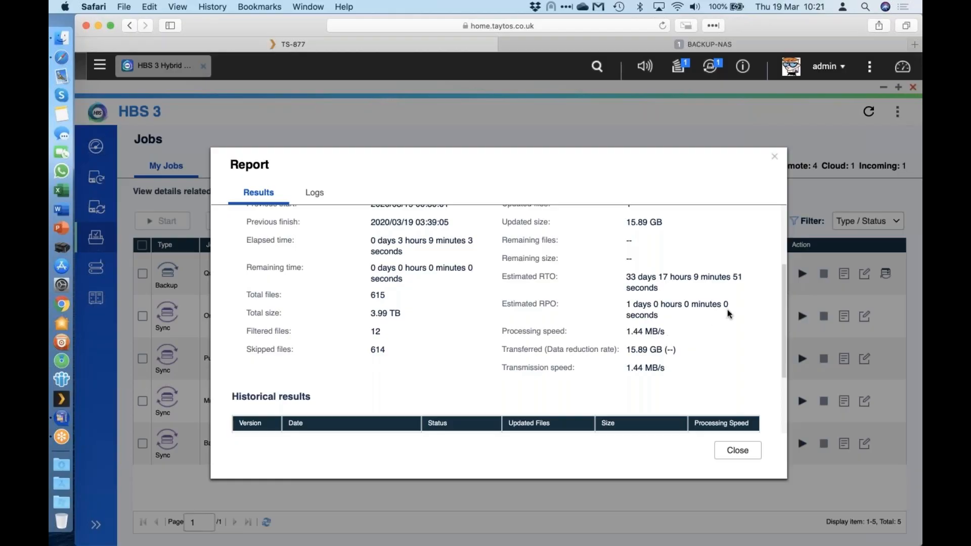
pyautogui.scroll(-5, 727, 309)
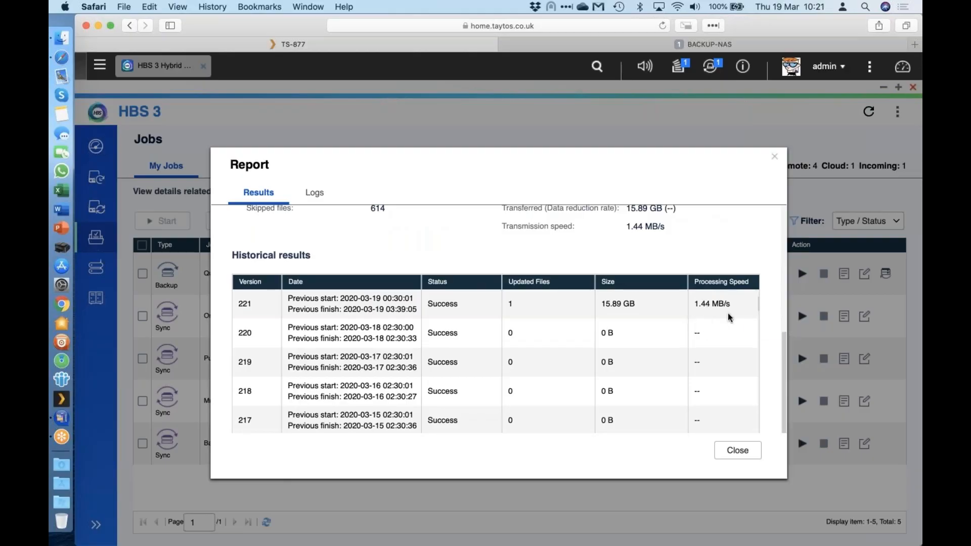
pyautogui.scroll(-5, 727, 316)
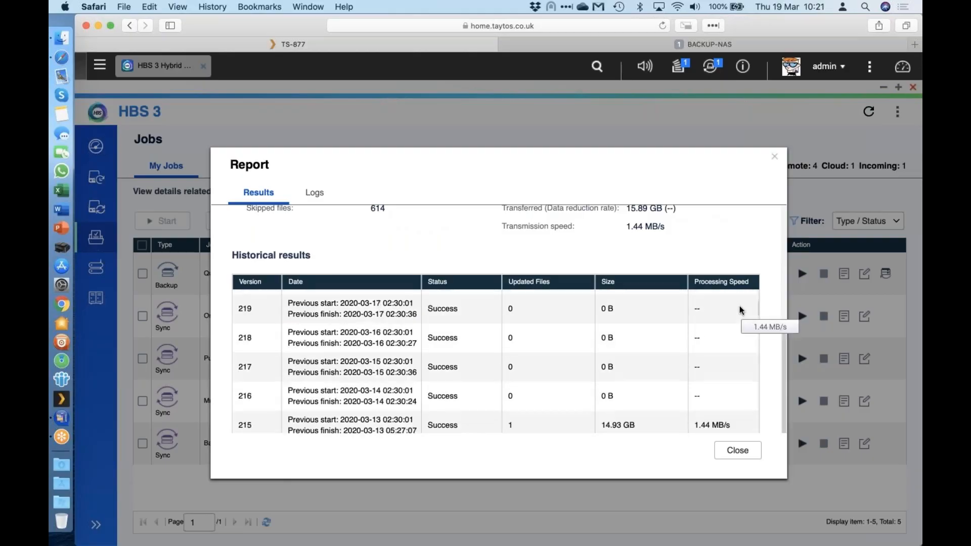
pyautogui.scroll(-5, 725, 354)
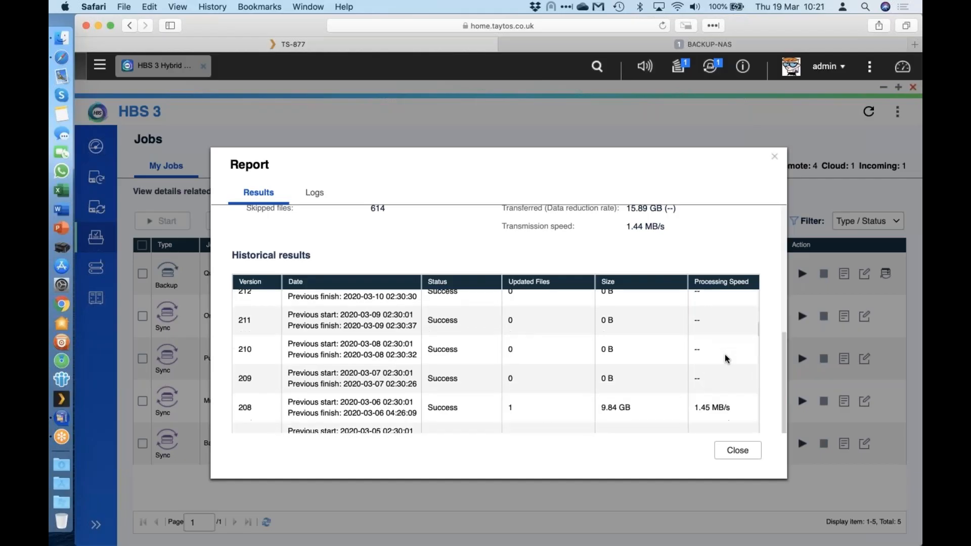
pyautogui.scroll(-4, 701, 403)
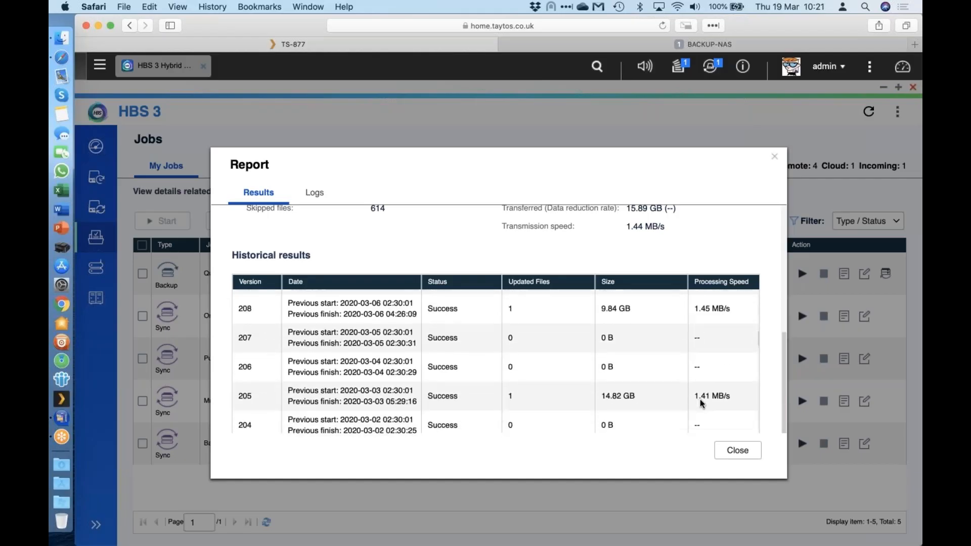
# Examine the older historical results and the most recent result in the encrypted remote sync job's report, and close it.
pyautogui.scroll(-8, 709, 363)
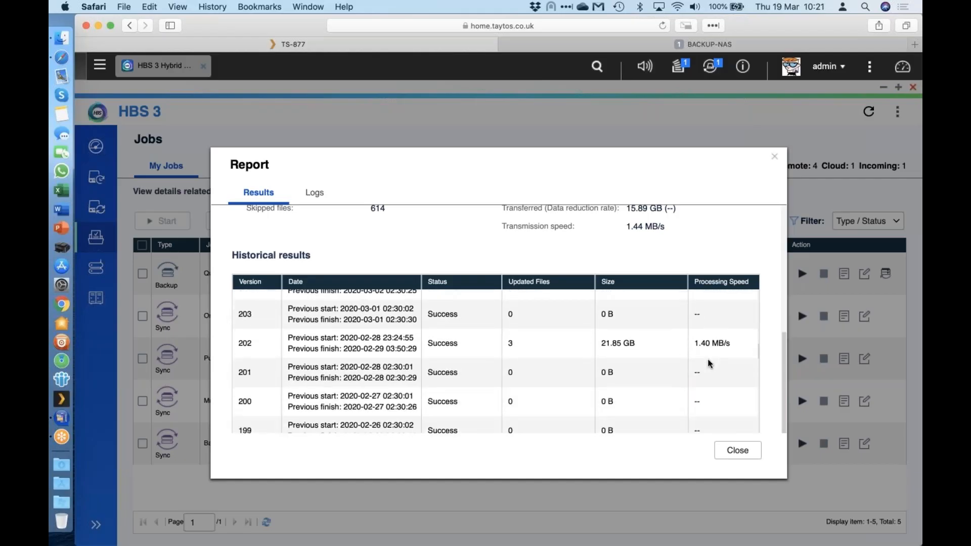
pyautogui.scroll(-8, 710, 363)
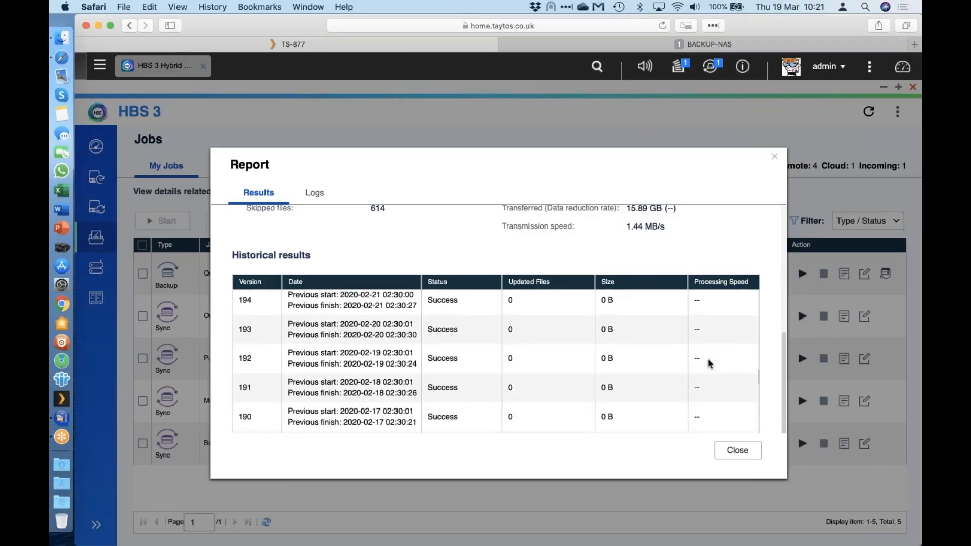
pyautogui.scroll(-1, 710, 363)
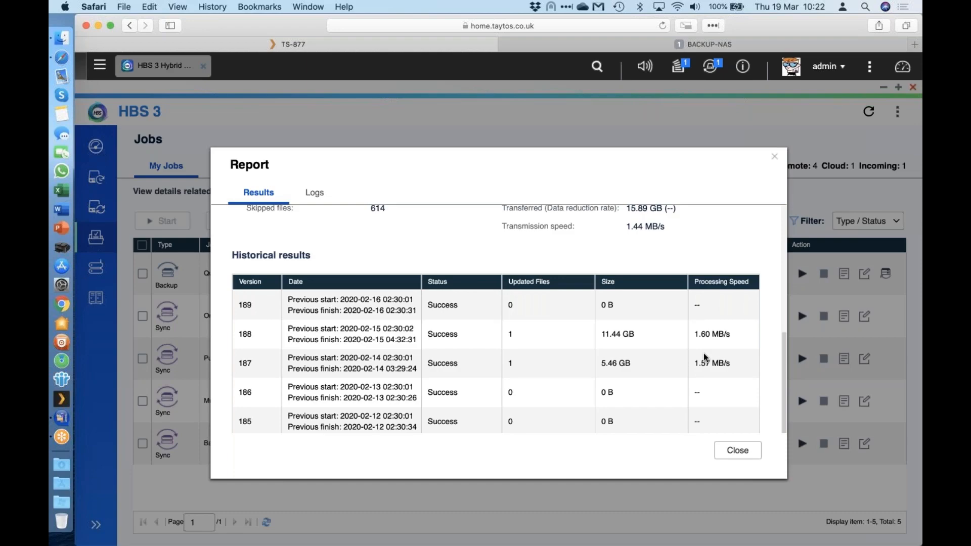
pyautogui.scroll(10, 704, 357)
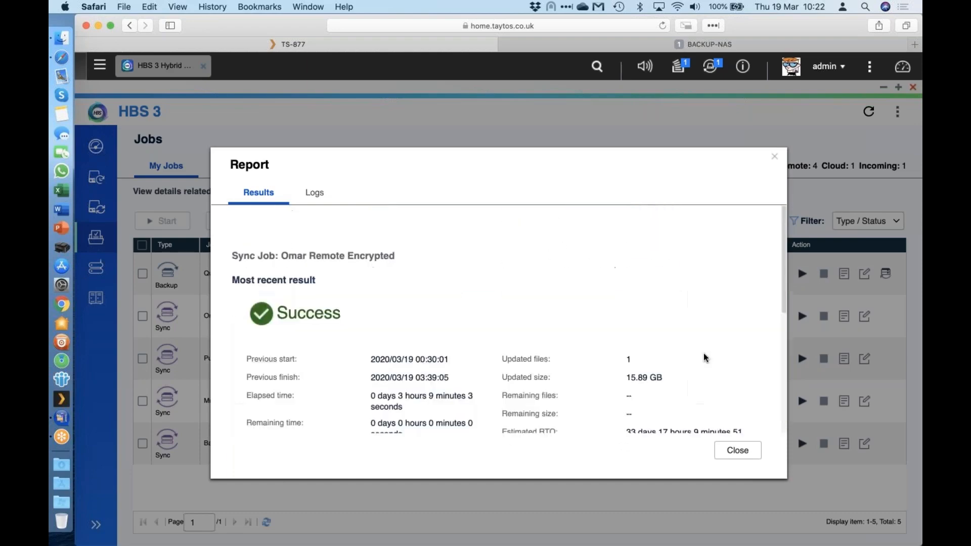
pyautogui.scroll(-4, 705, 357)
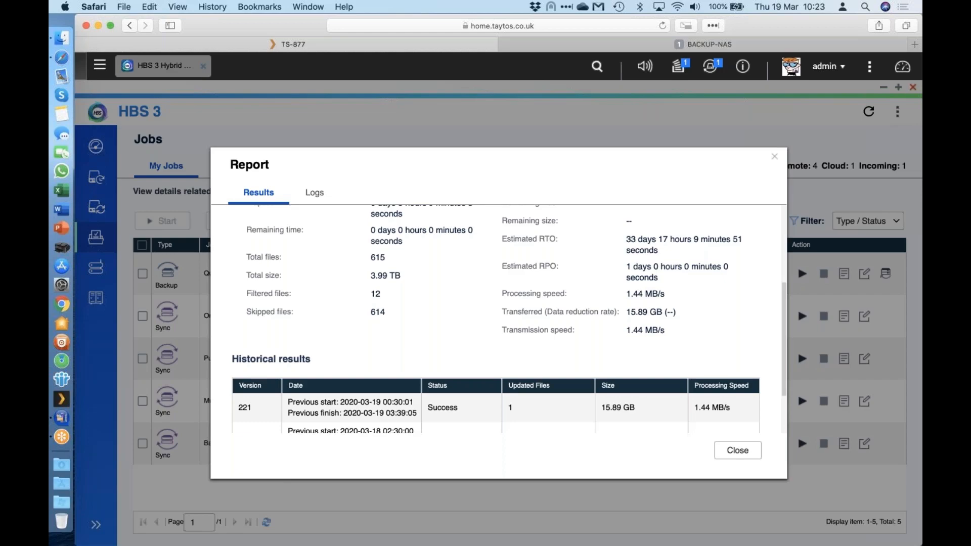
pyautogui.scroll(5, 782, 284)
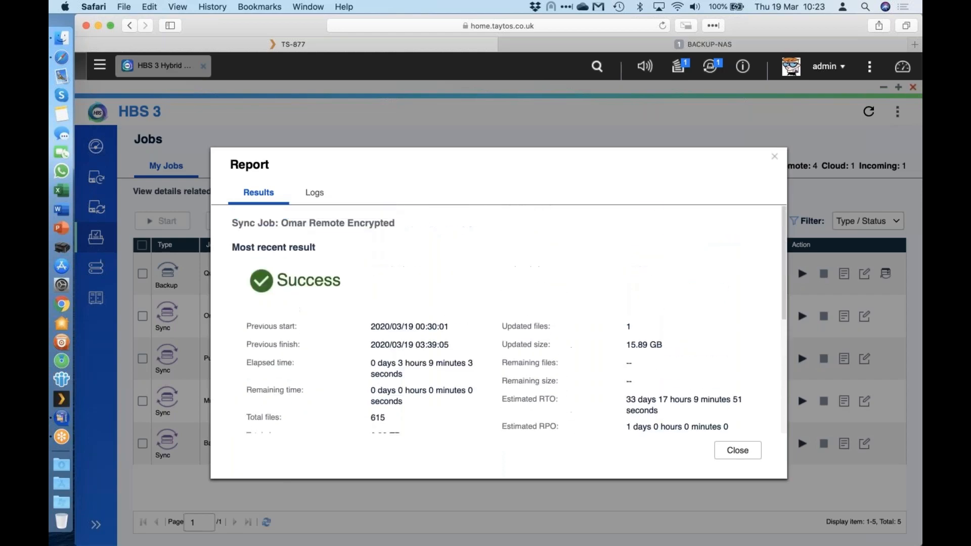
pyautogui.click(776, 158)
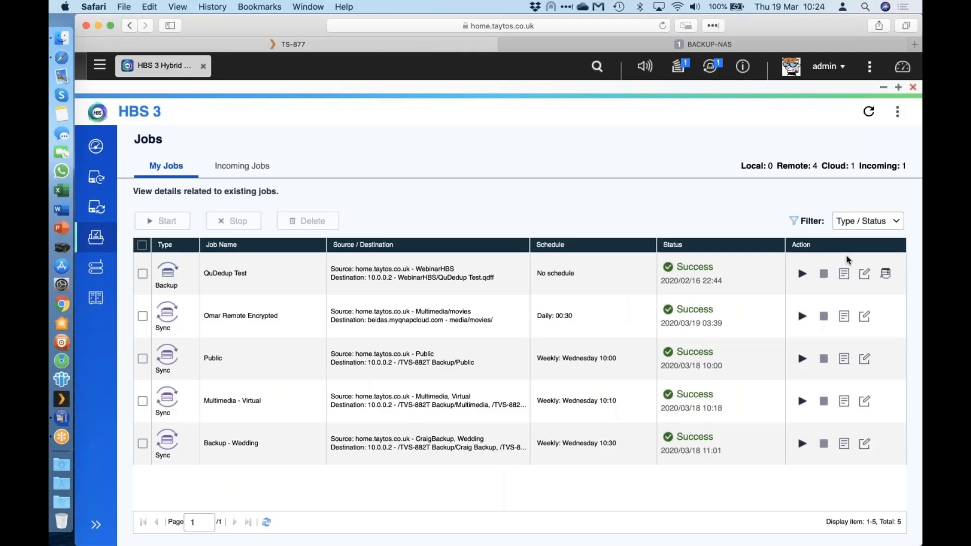
# Examine the rule policies of the encrypted remote sync job, including TCP BBR congestion control, and cancel the edit.
pyautogui.click(864, 317)
pyautogui.click(466, 188)
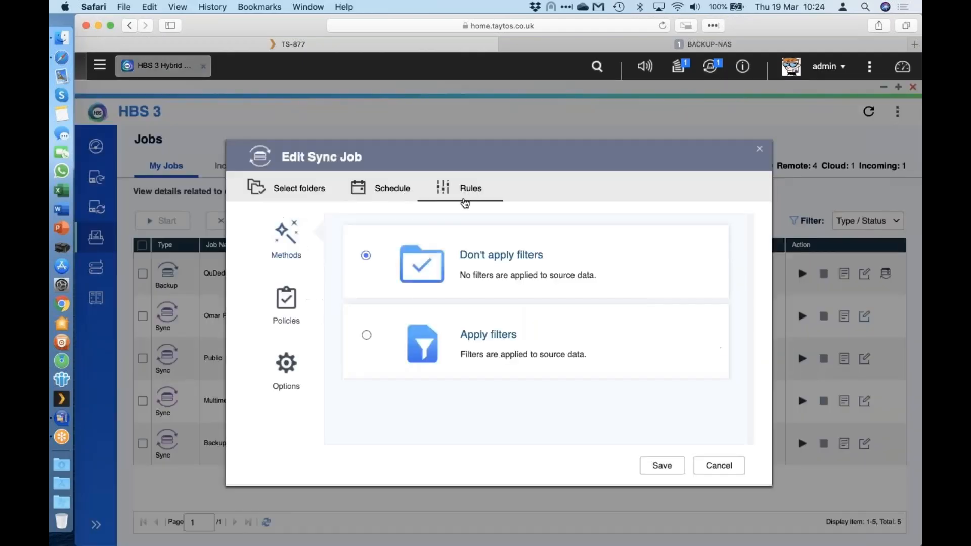
pyautogui.click(279, 325)
pyautogui.scroll(-1, 418, 347)
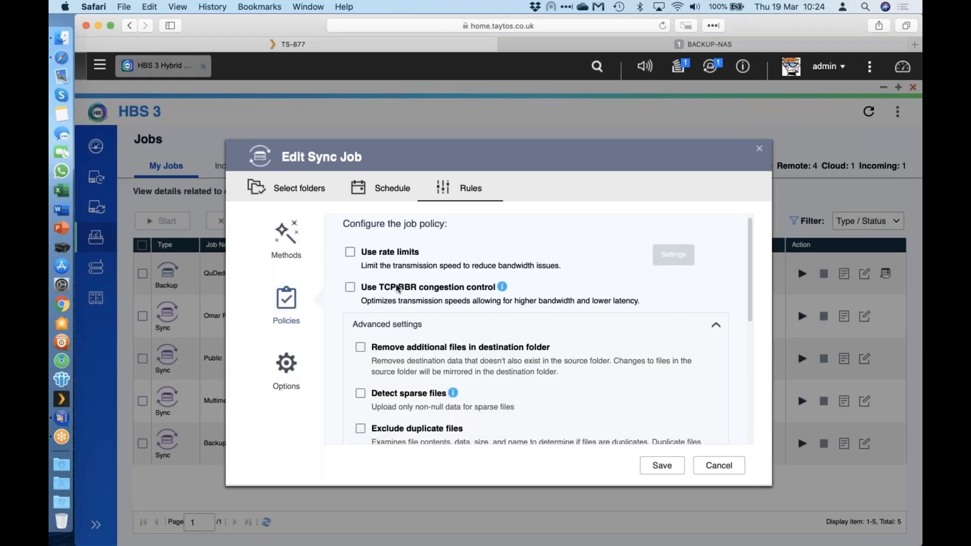
pyautogui.click(353, 288)
pyautogui.click(708, 469)
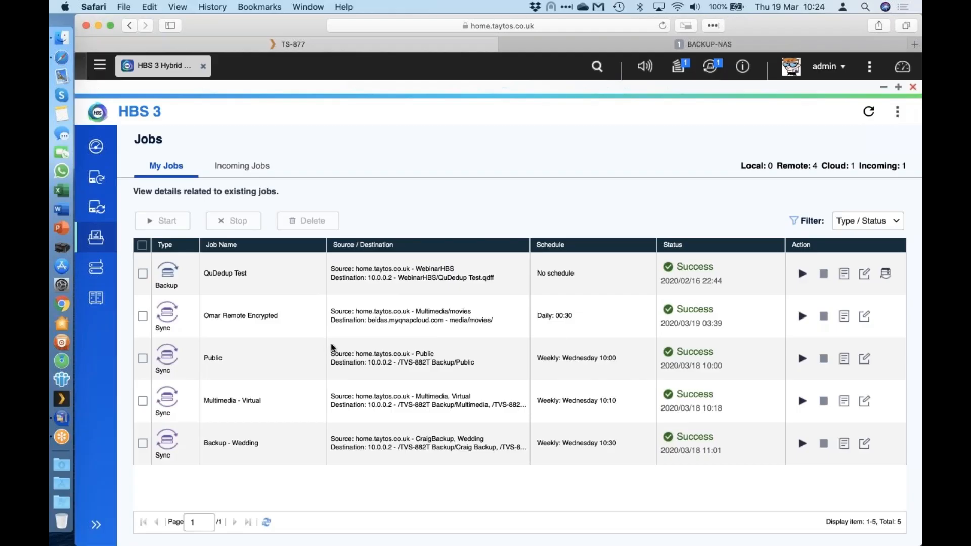
# Examine the results and logs in the encrypted remote sync job's report, and check the HBS 3 overview before returning to the jobs.
pyautogui.click(850, 316)
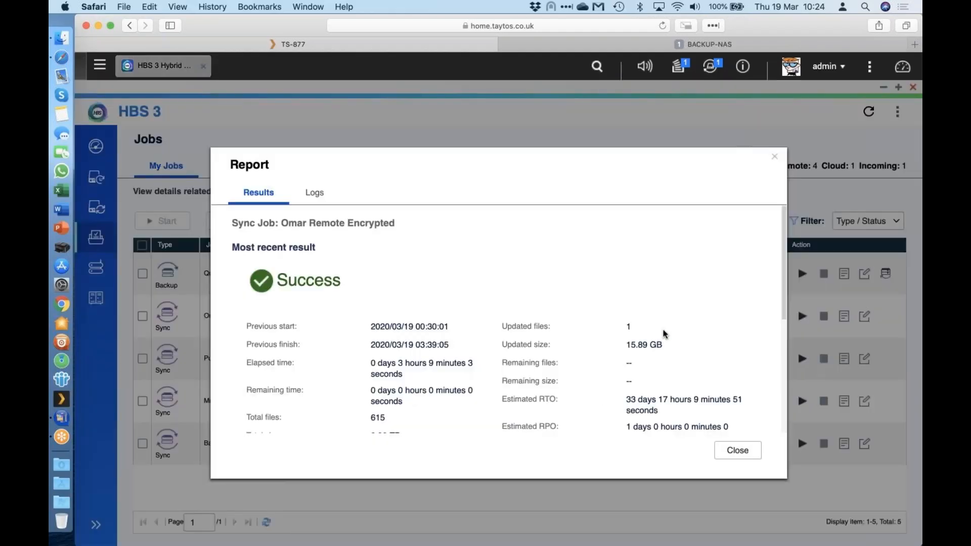
pyautogui.scroll(-5, 664, 334)
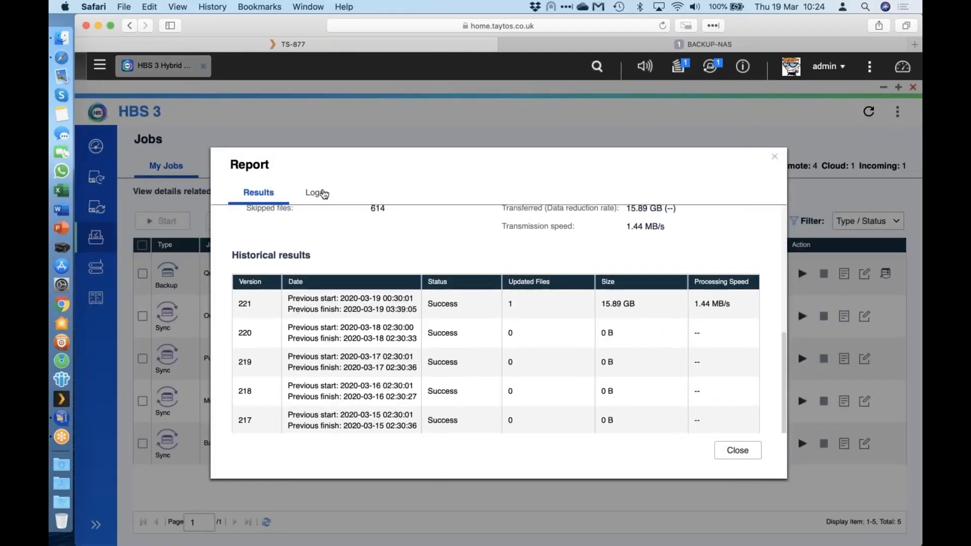
pyautogui.click(323, 193)
pyautogui.scroll(-4, 498, 304)
pyautogui.scroll(-10, 498, 305)
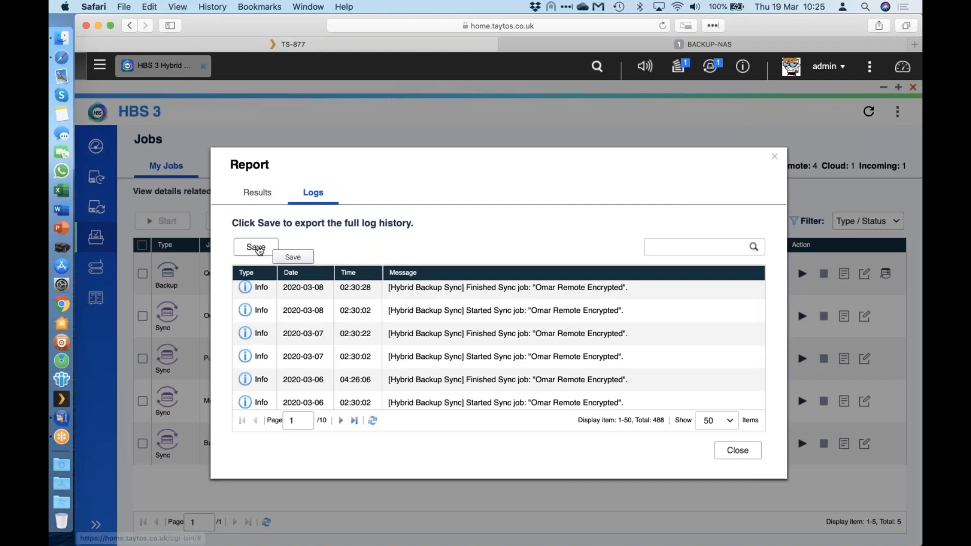
pyautogui.click(259, 192)
pyautogui.scroll(-6, 588, 332)
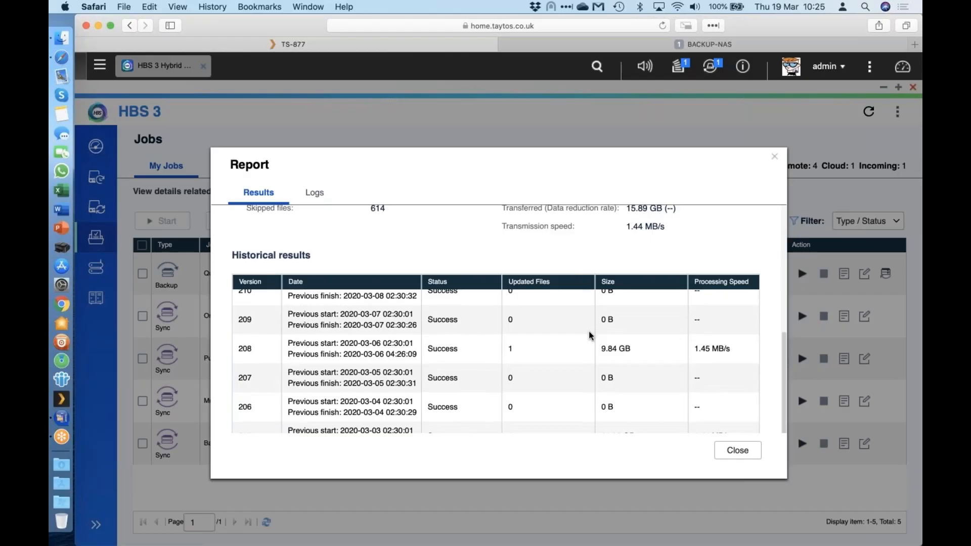
pyautogui.click(737, 451)
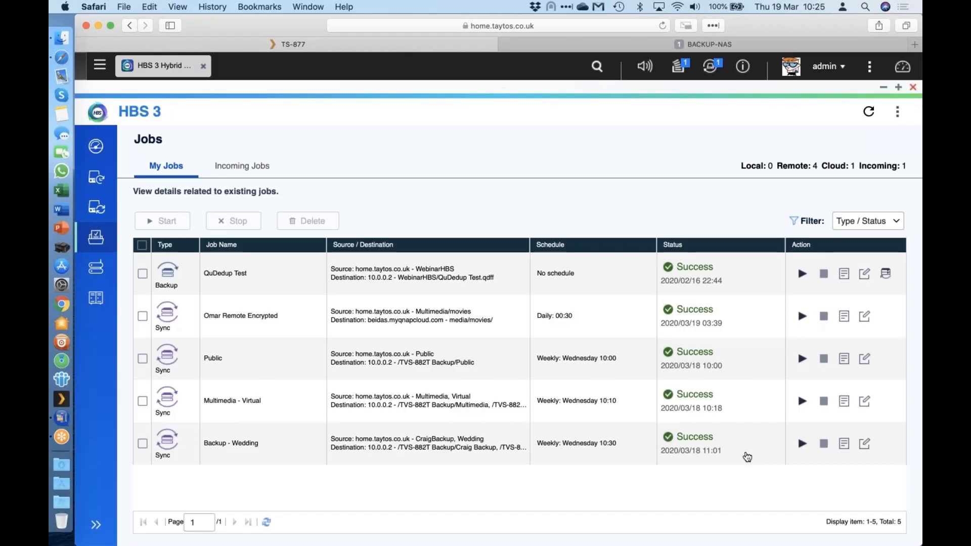
pyautogui.click(96, 147)
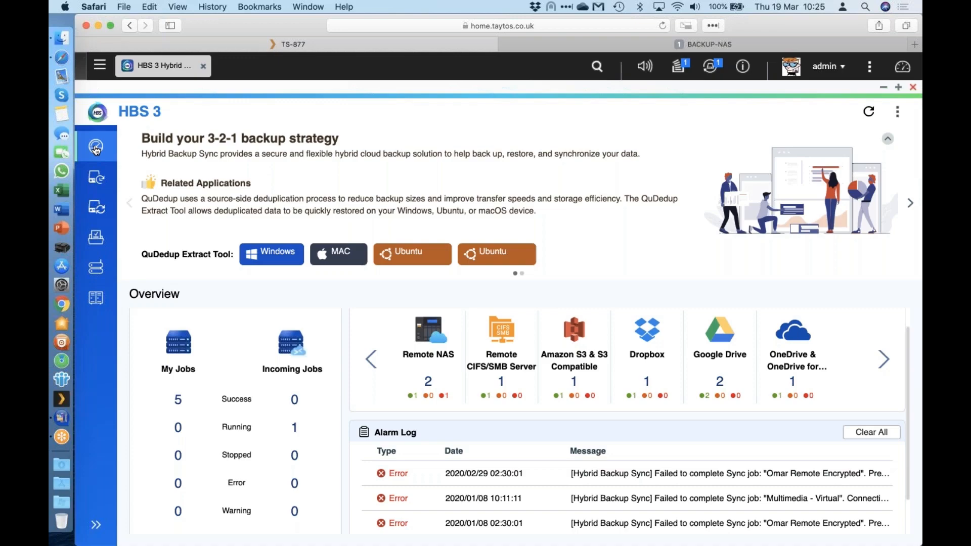
pyautogui.click(96, 236)
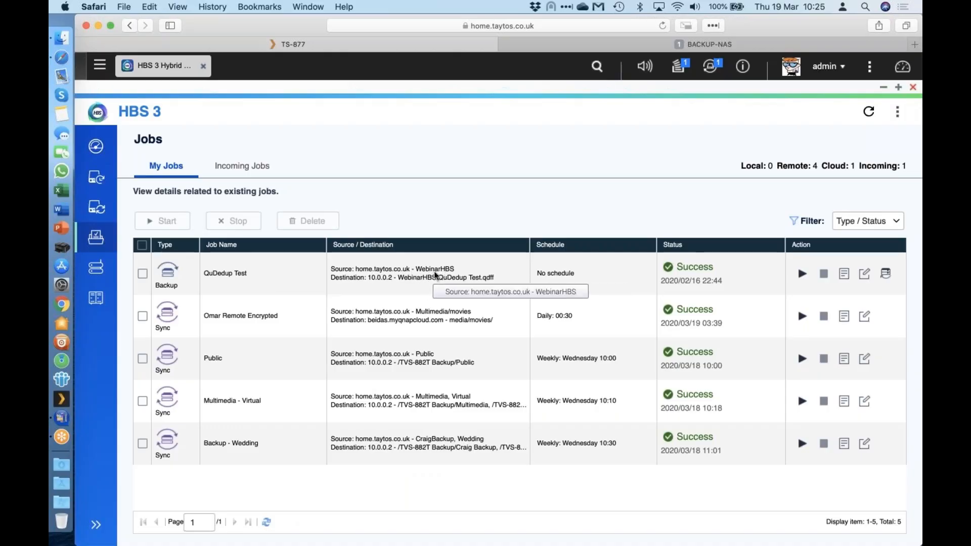
# Open File Station on TS-877, view the files in the WebinarHBS folder, and return to the HBS 3 jobs.
pyautogui.click(100, 65)
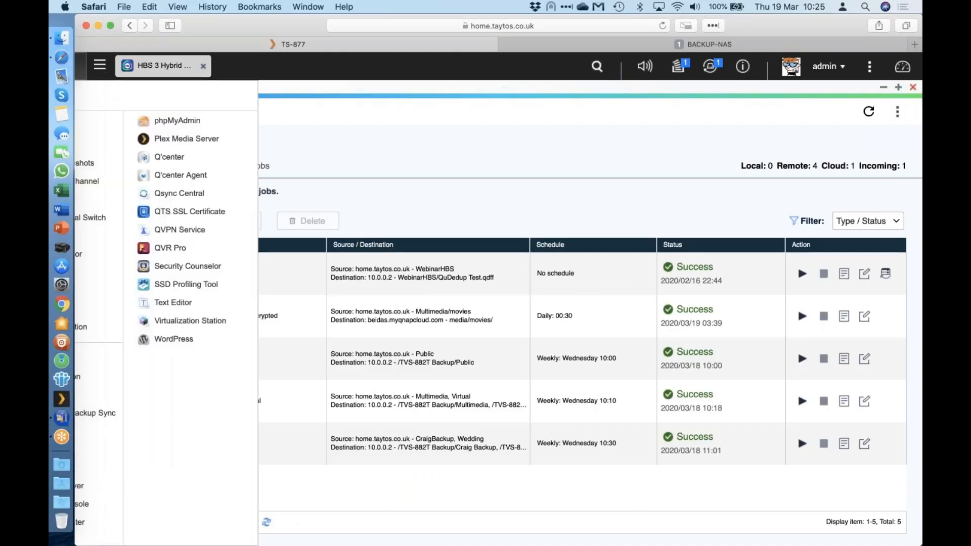
pyautogui.click(129, 395)
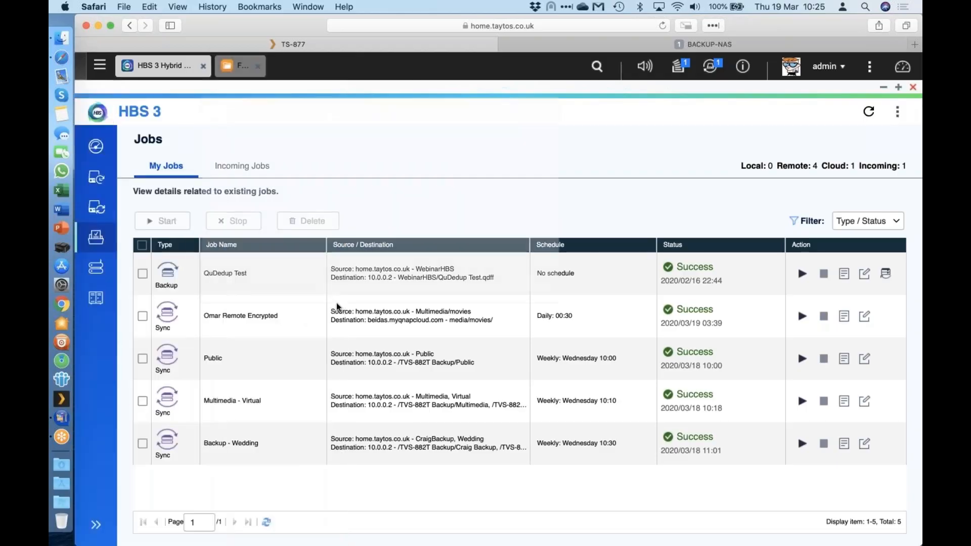
pyautogui.click(256, 473)
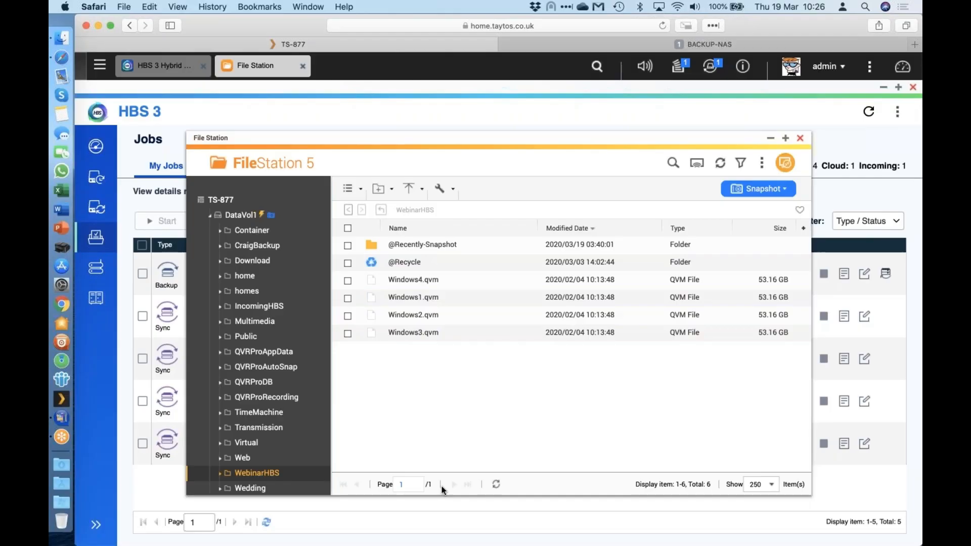
pyautogui.click(442, 99)
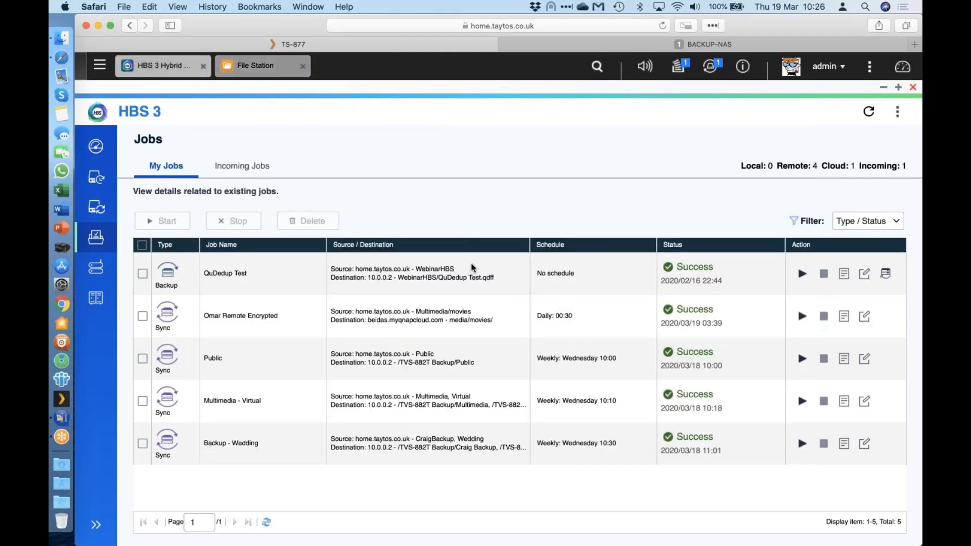
# Examine the data reduction rate and speeds in the QuDedup Test backup job's report, and close it.
pyautogui.click(845, 274)
pyautogui.scroll(-2, 655, 326)
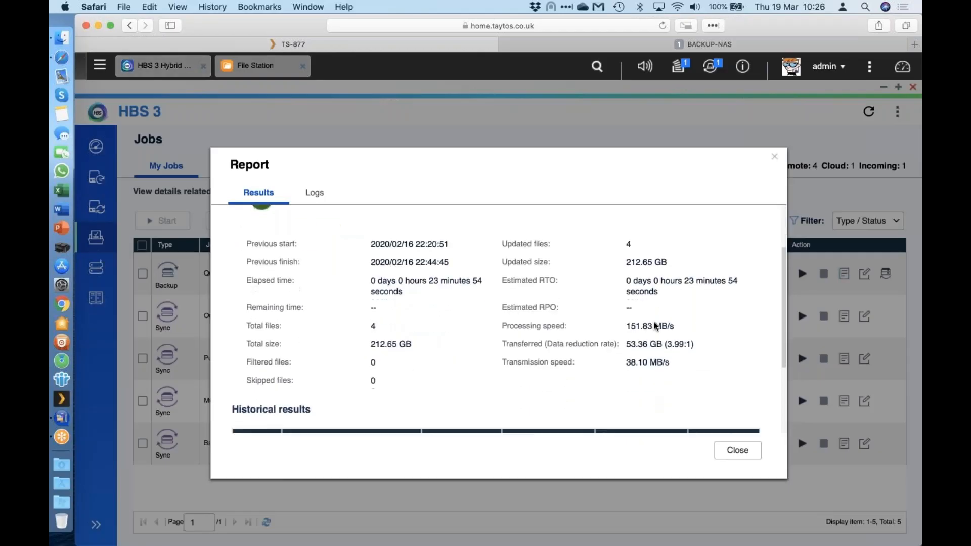
pyautogui.scroll(-1, 655, 326)
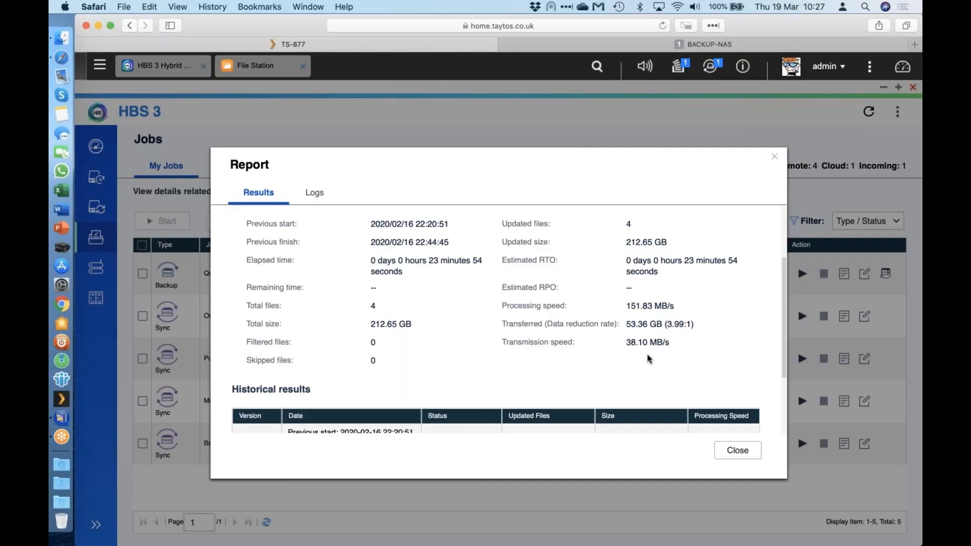
pyautogui.click(775, 160)
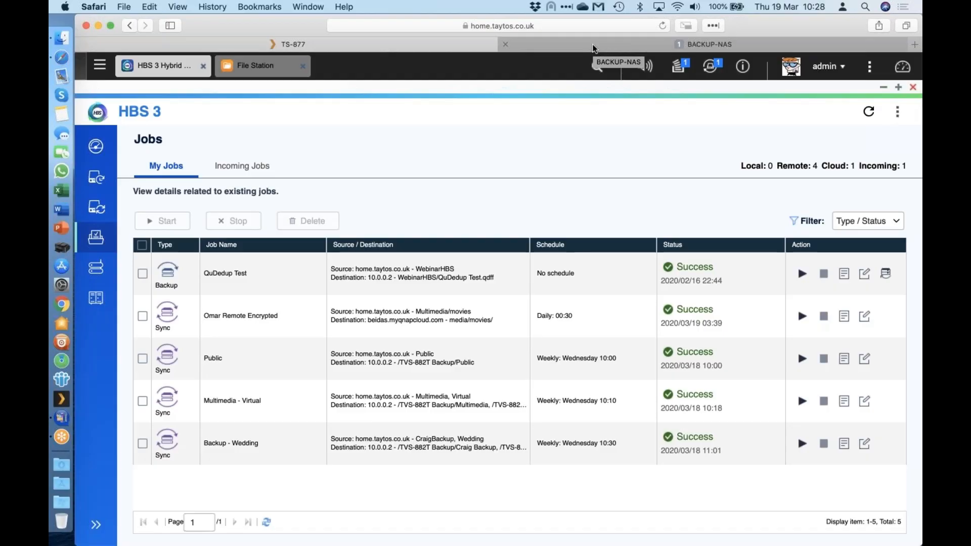
# Switch to Finder and view the contents of the WebinarHBS share on BACKUP-NAS.
pyautogui.click(60, 38)
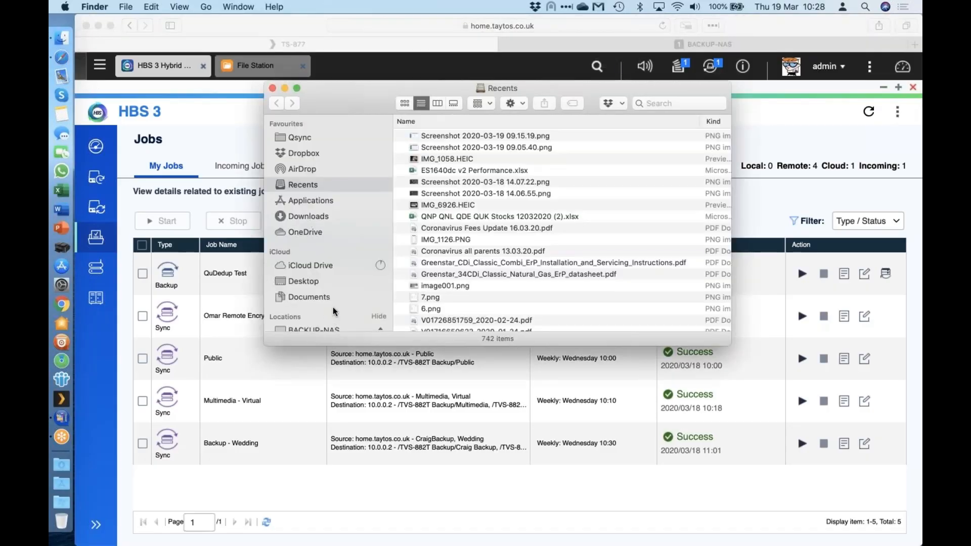
pyautogui.scroll(-3, 326, 287)
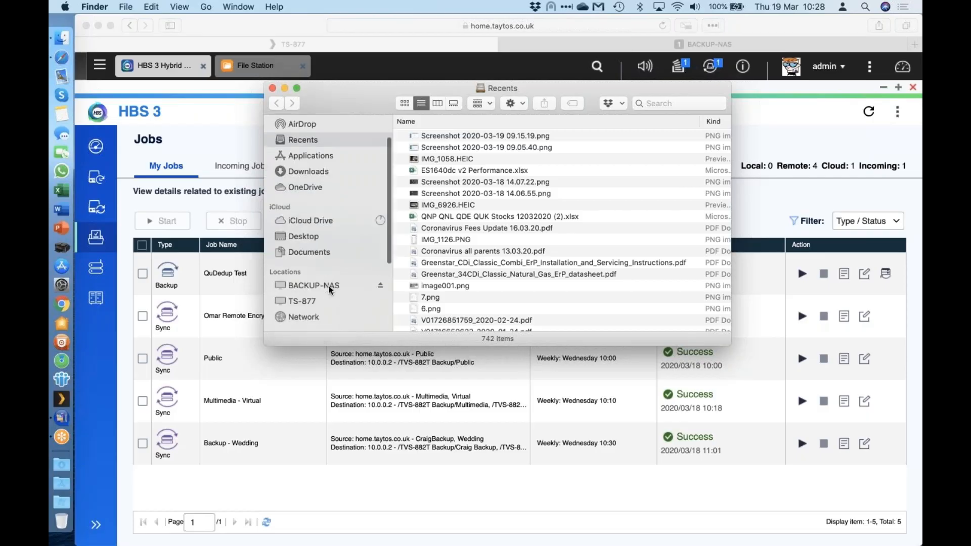
pyautogui.click(324, 285)
pyautogui.doubleClick(451, 256)
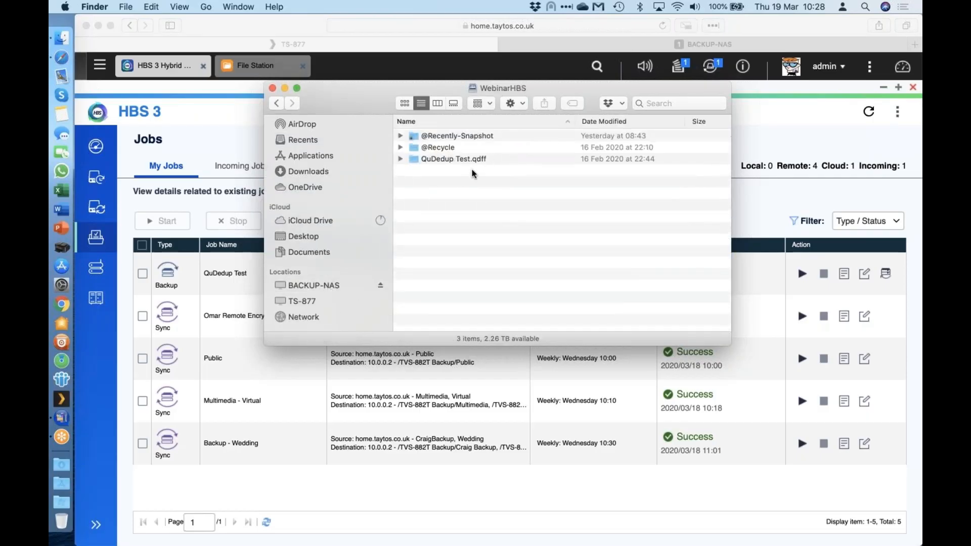
# Switch to the QuDedup Extract Tool and load QuDedup Test.qdff from the WebinarHBS share on BACKUP-NAS.
pyautogui.click(62, 418)
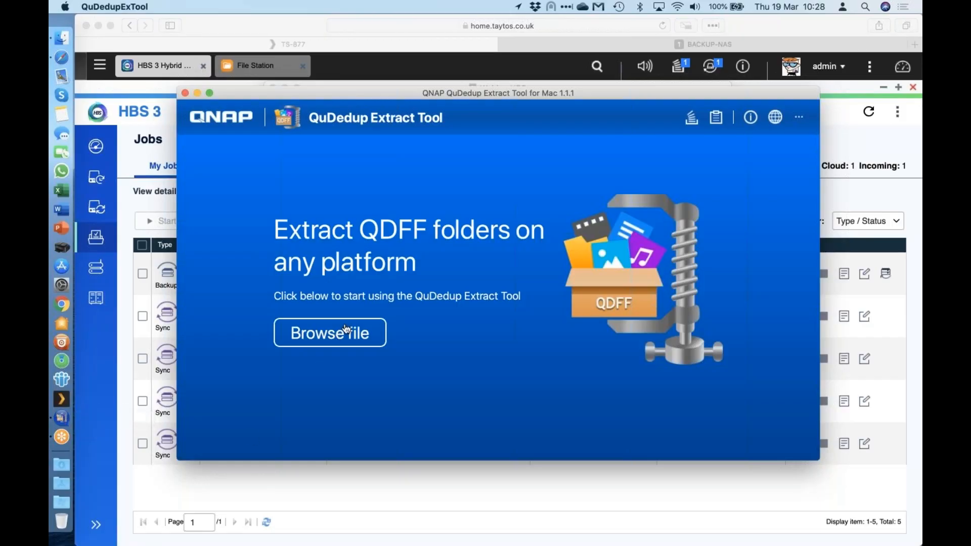
pyautogui.click(330, 337)
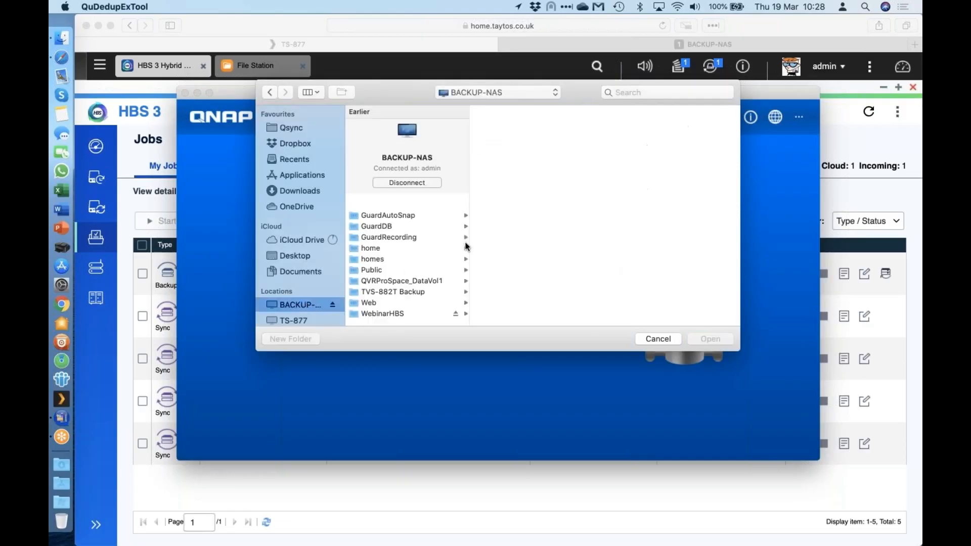
pyautogui.click(397, 314)
pyautogui.click(533, 147)
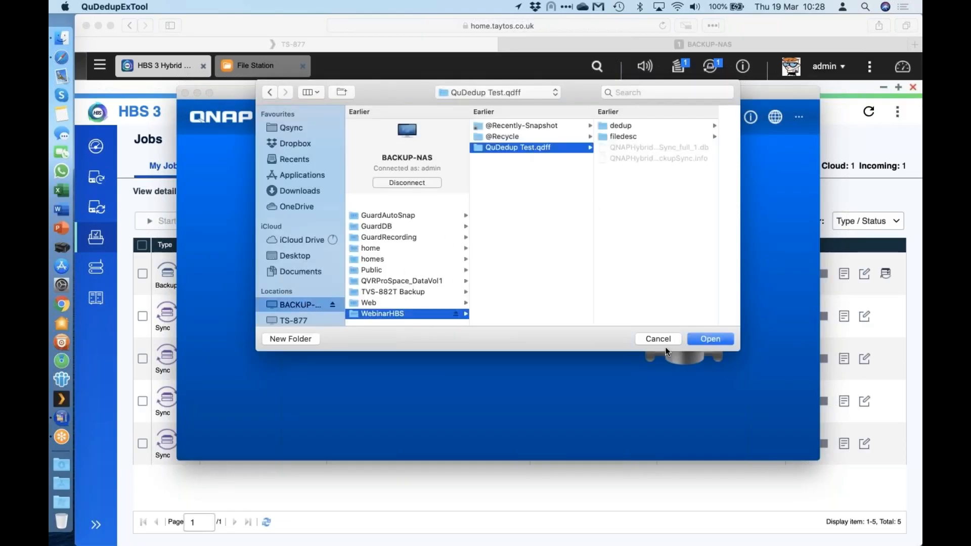
pyautogui.click(704, 338)
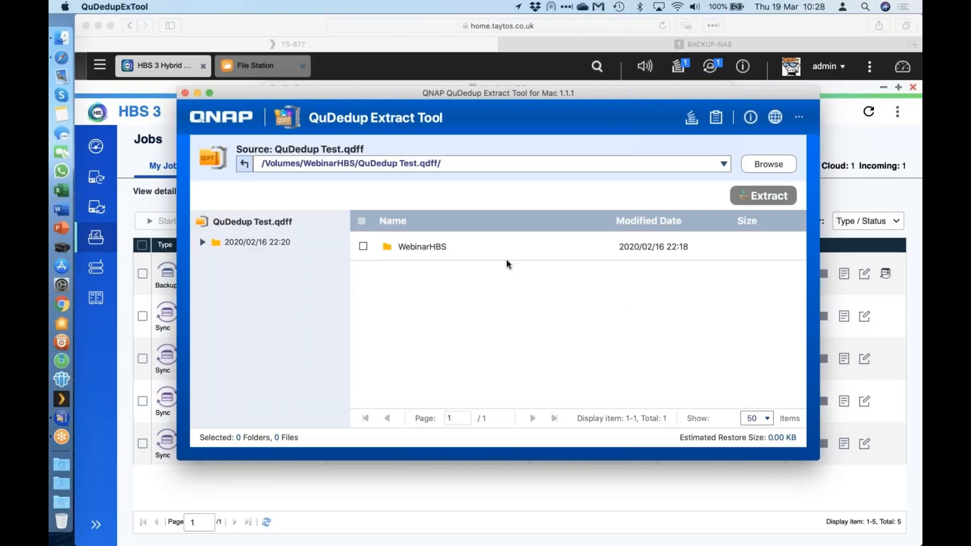
# View the files in the backup's WebinarHBS folder, briefly selecting Windows1.qvm for extraction and deselecting it.
pyautogui.doubleClick(422, 247)
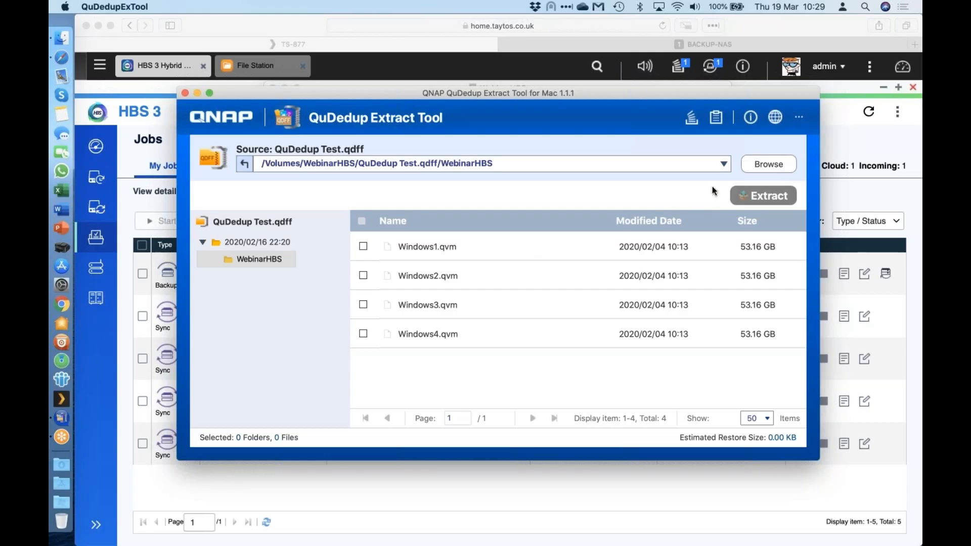
pyautogui.click(364, 247)
pyautogui.click(364, 246)
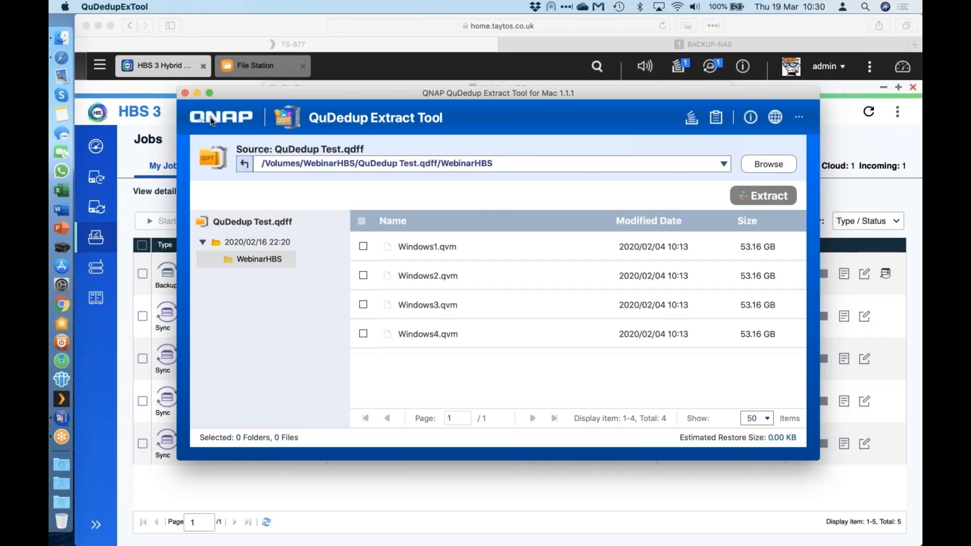
# Close the QuDedup Extract Tool and the Finder window, and go to the Sync section of HBS 3.
pyautogui.click(184, 93)
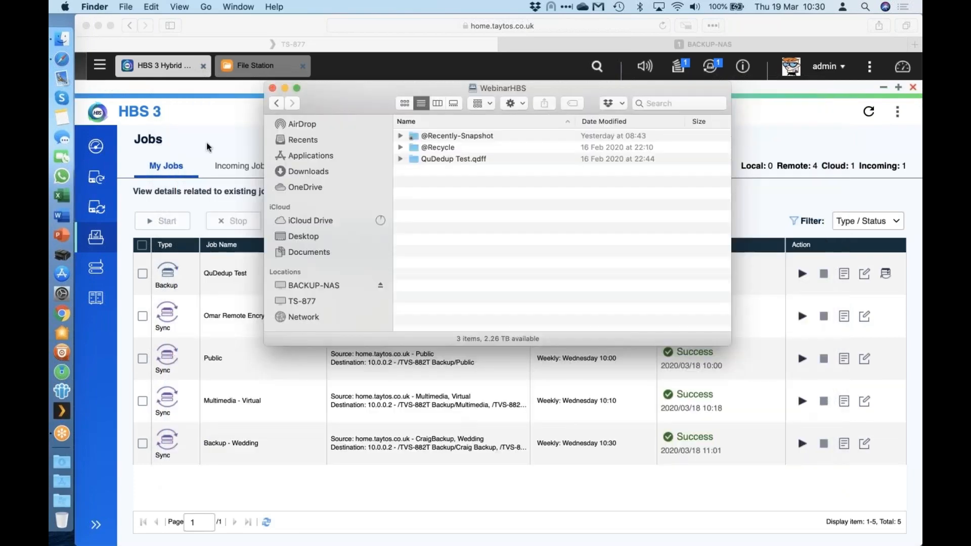
pyautogui.click(272, 88)
pyautogui.click(97, 206)
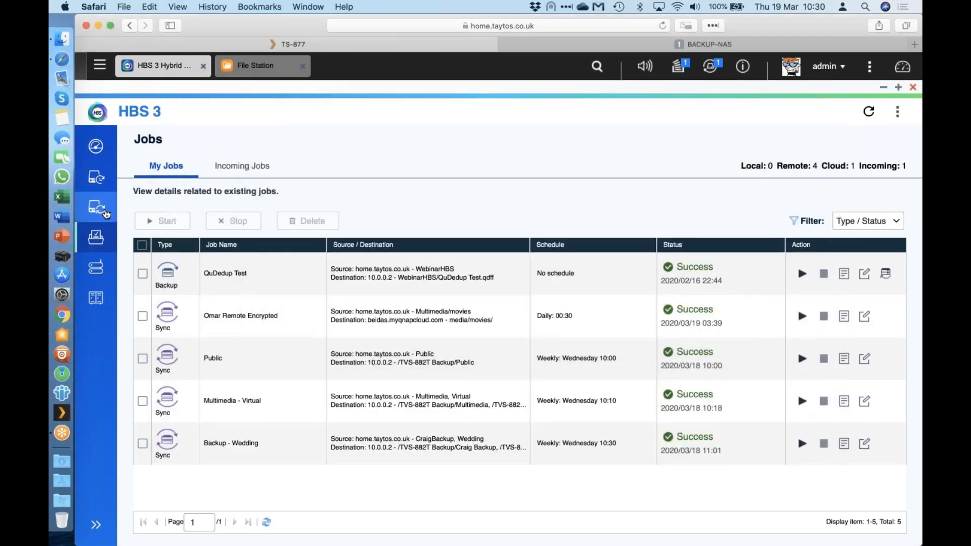
# View the Sync section and the source storage options for an Active Sync job, closing the wizard without creating a job.
pyautogui.click(100, 209)
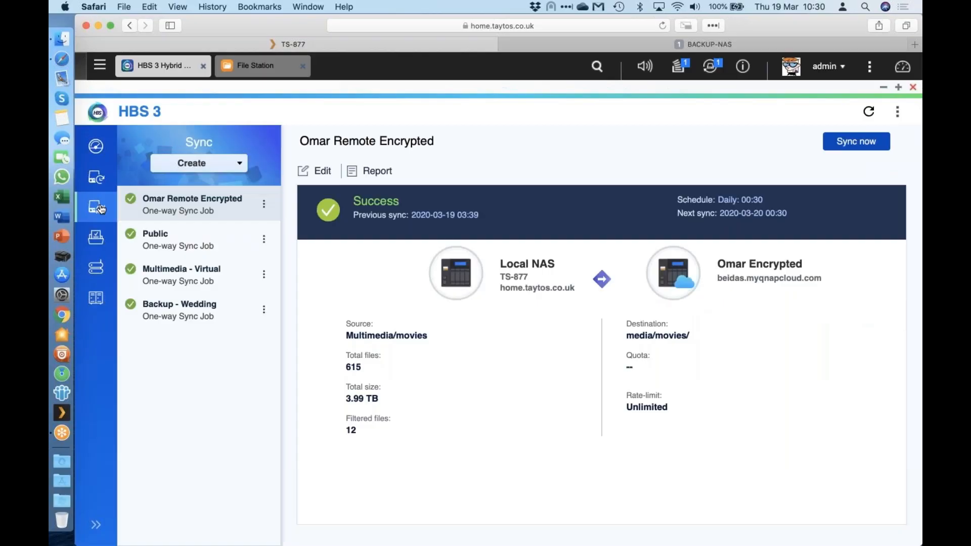
pyautogui.click(240, 164)
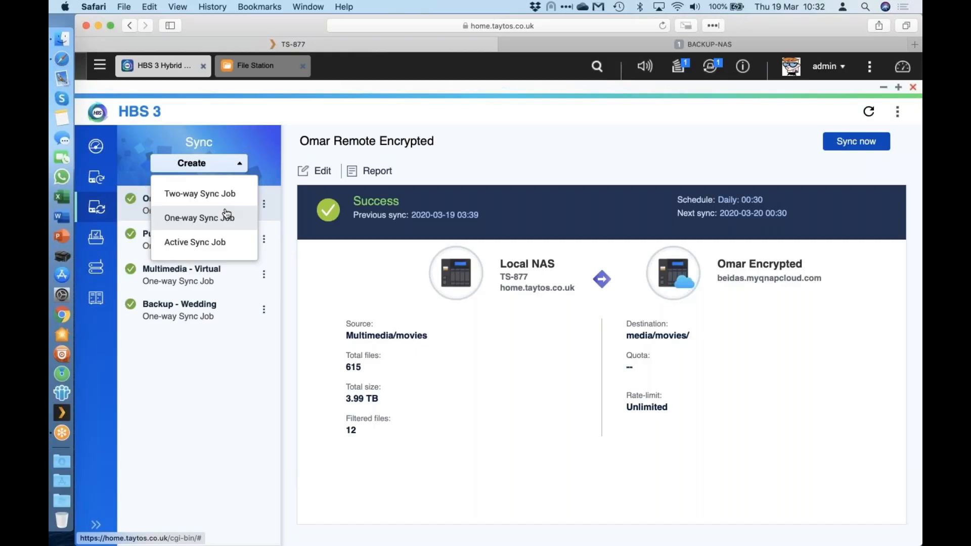
pyautogui.click(220, 243)
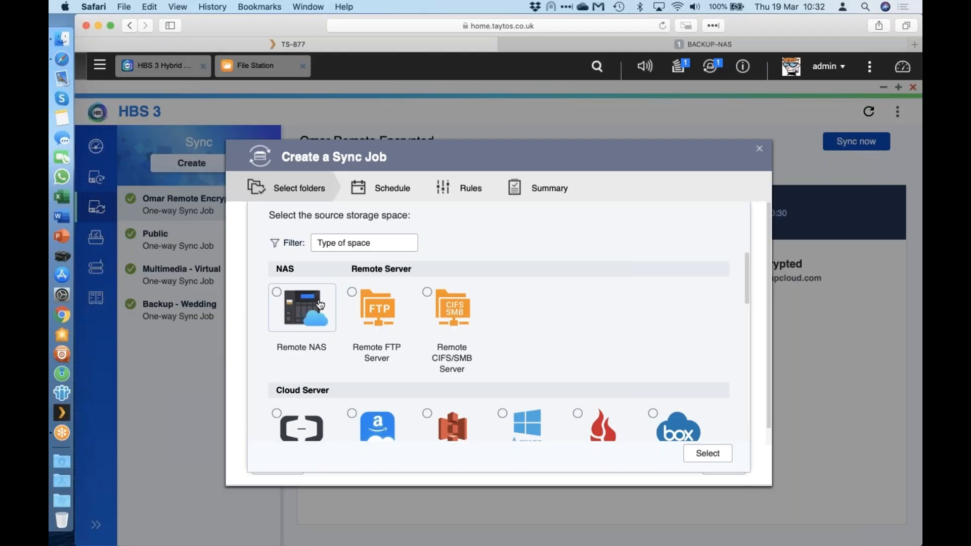
pyautogui.click(763, 151)
# Compare the jobs on TS-877 and BACKUP-NAS, including the incoming jobs on TS-877.
pyautogui.click(96, 236)
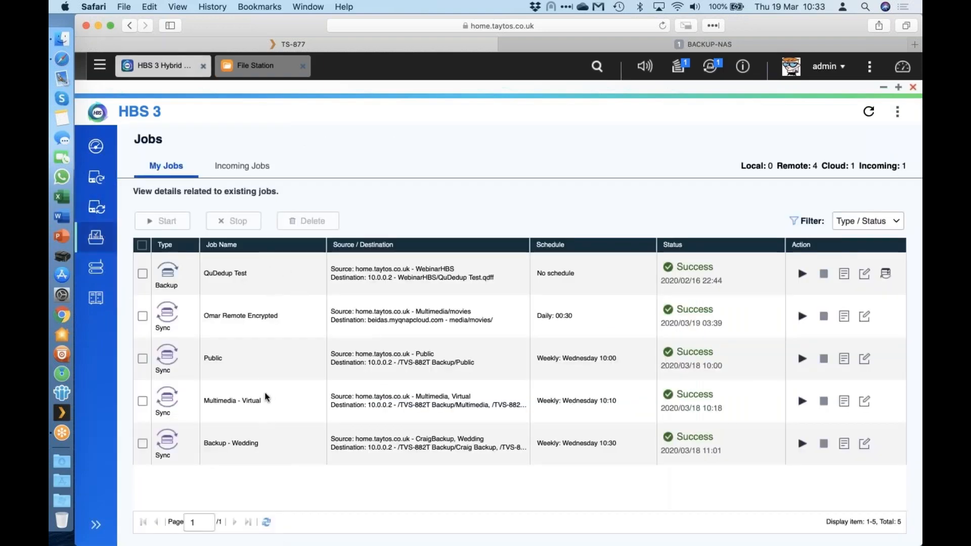
pyautogui.click(583, 41)
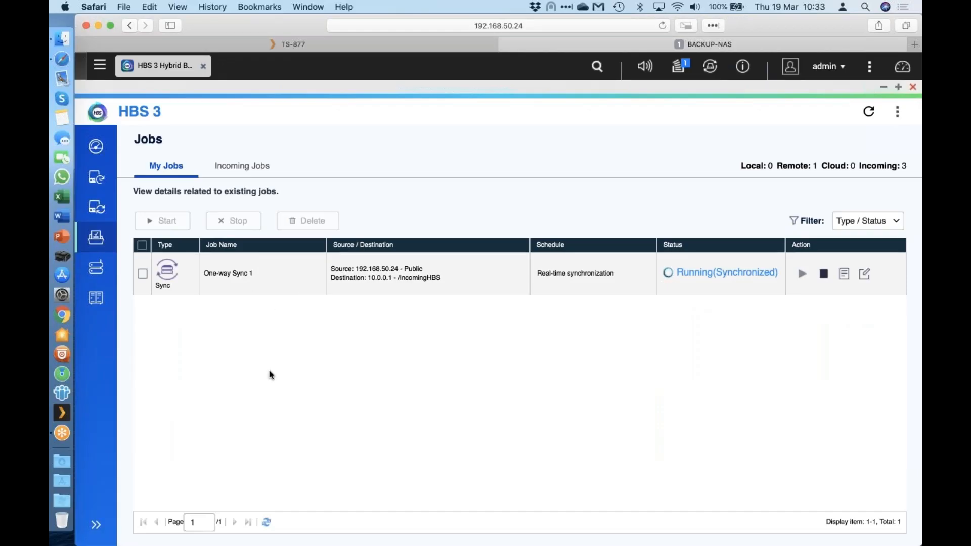
pyautogui.click(336, 45)
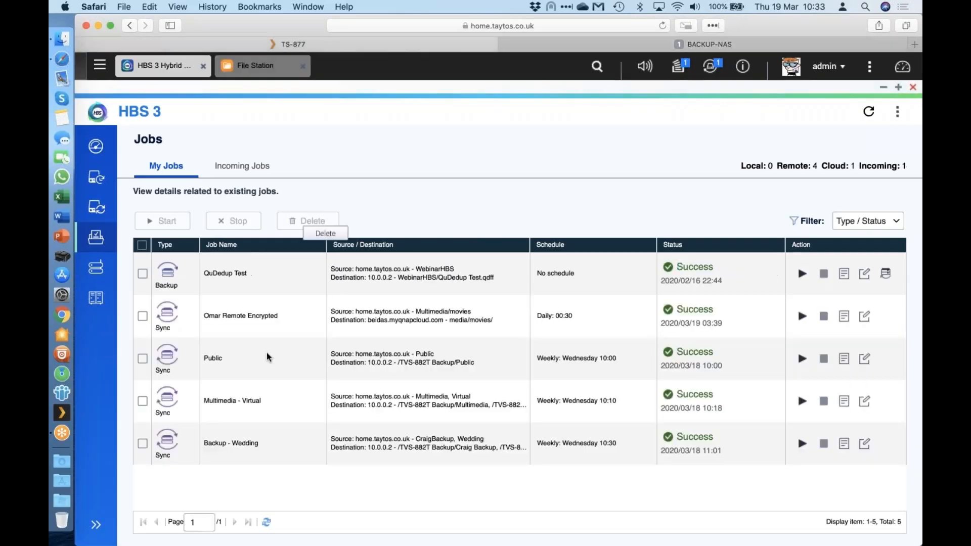
pyautogui.click(245, 169)
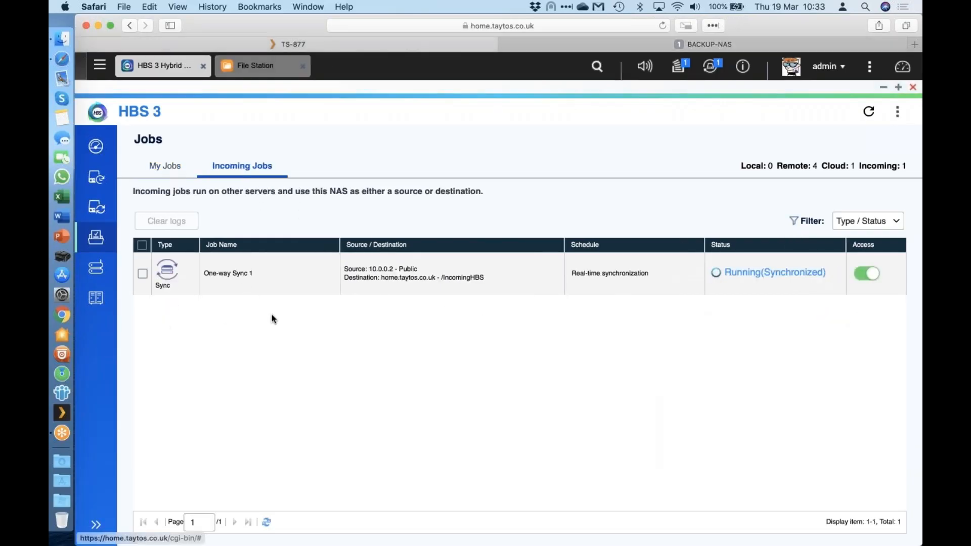
pyautogui.click(164, 167)
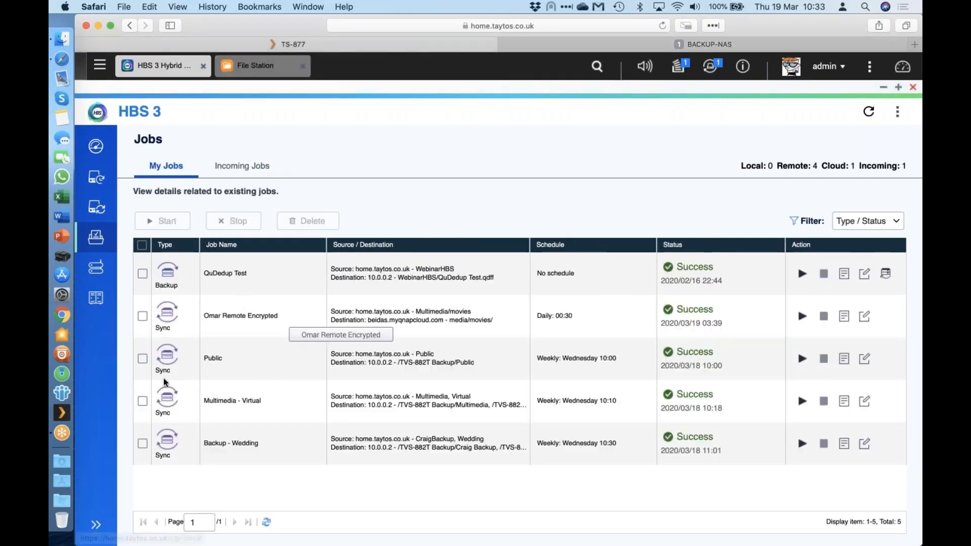
# Start a one-way sync job on TS-877 and look through the available NAS, remote server and cloud destinations.
pyautogui.click(87, 205)
pyautogui.click(241, 162)
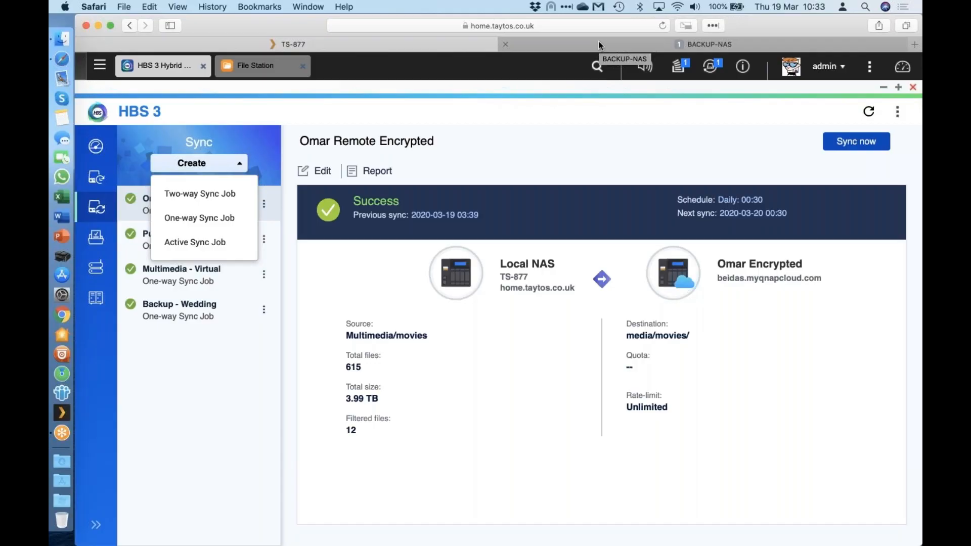
pyautogui.click(212, 222)
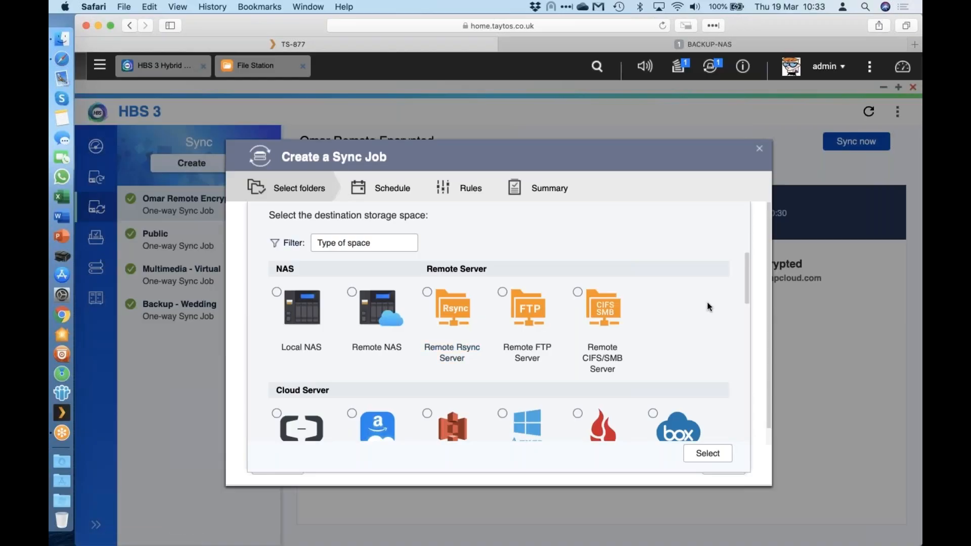
pyautogui.scroll(-3, 707, 302)
pyautogui.scroll(2, 707, 302)
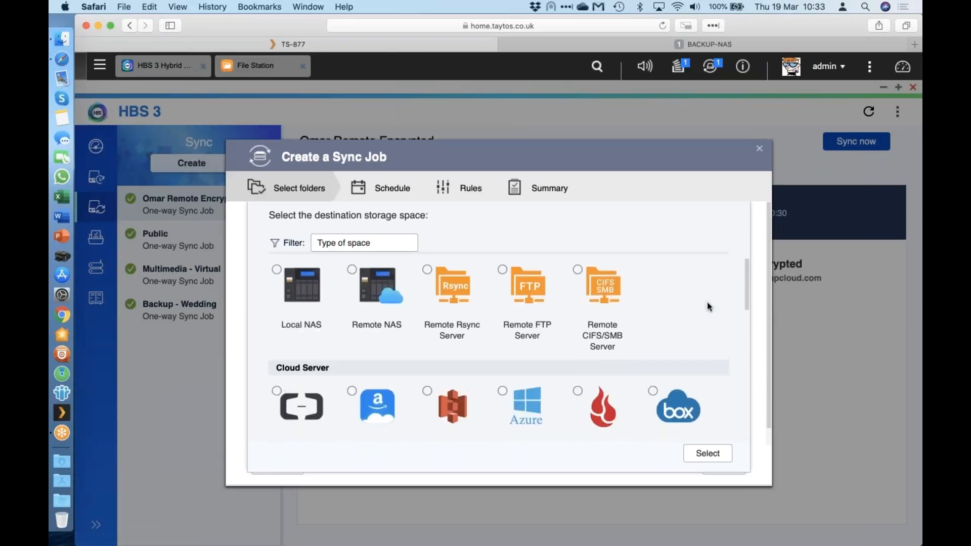
pyautogui.scroll(-3, 708, 305)
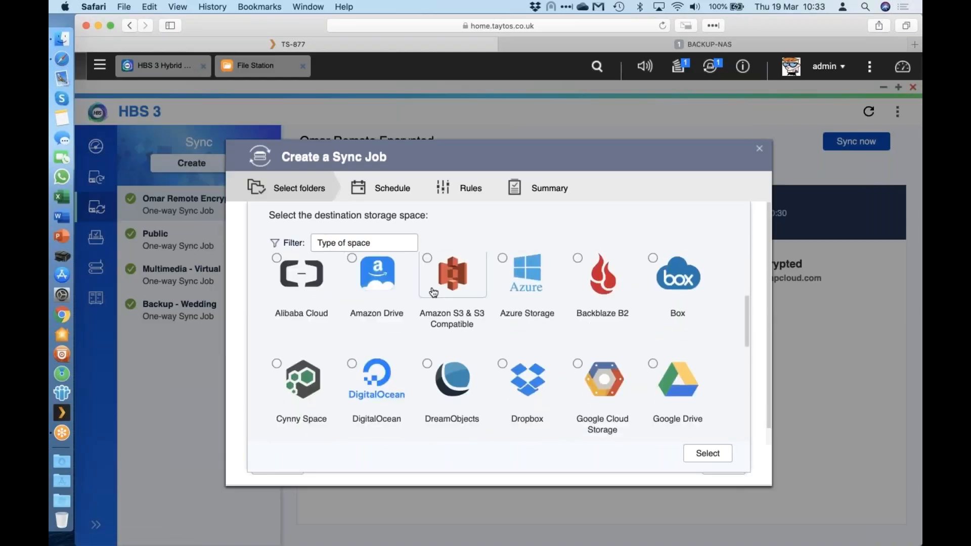
pyautogui.scroll(1, 434, 292)
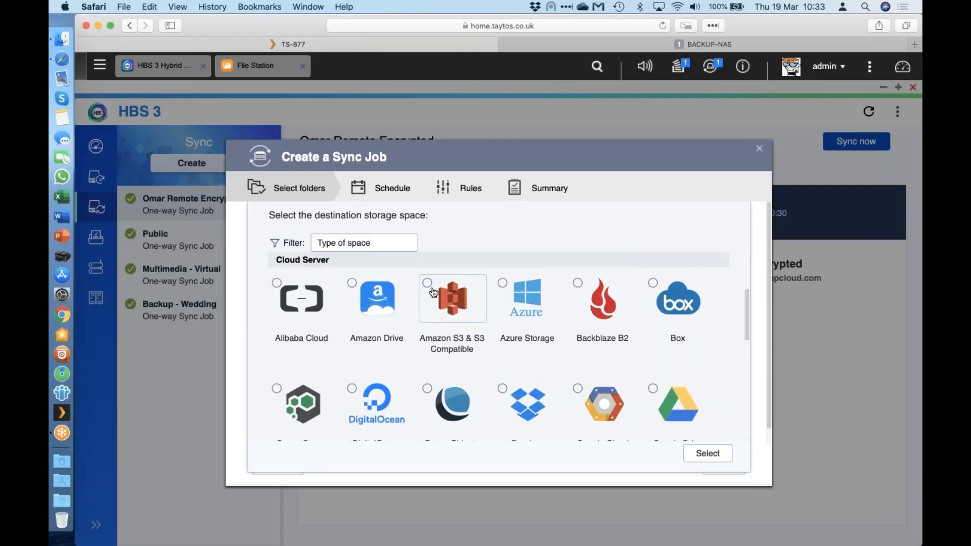
# View the Amazon S3 & S3 Compatible account list and the Alibaba Cloud storage space form, cancelling the form.
pyautogui.click(453, 308)
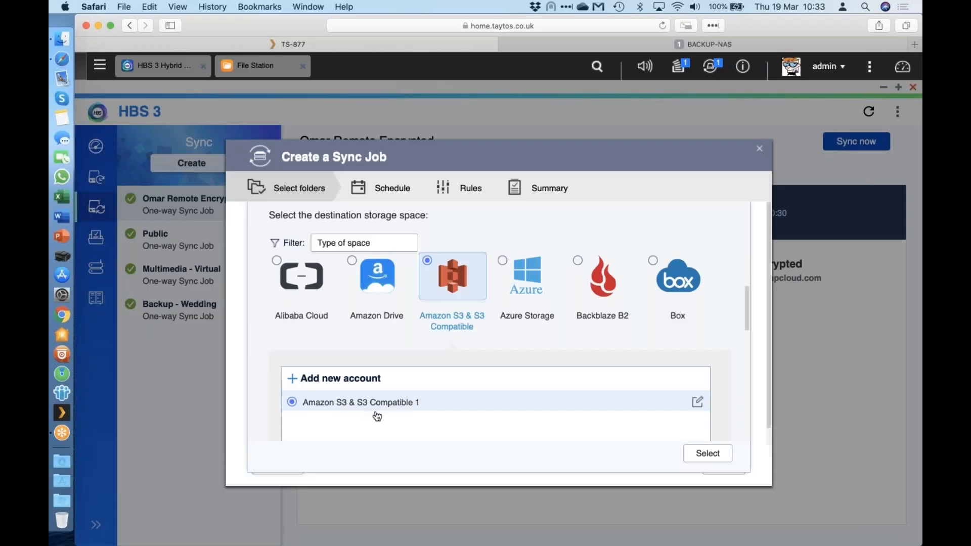
pyautogui.click(305, 273)
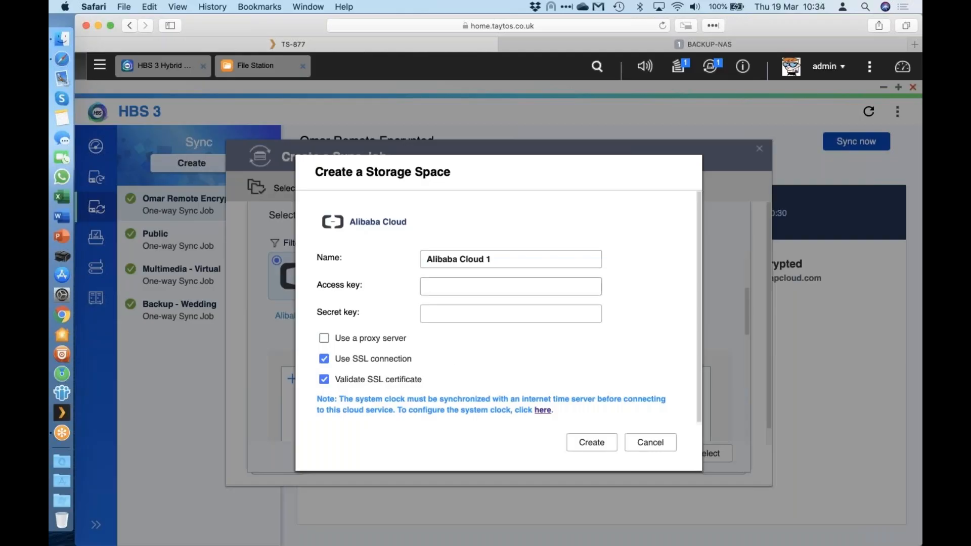
pyautogui.click(650, 442)
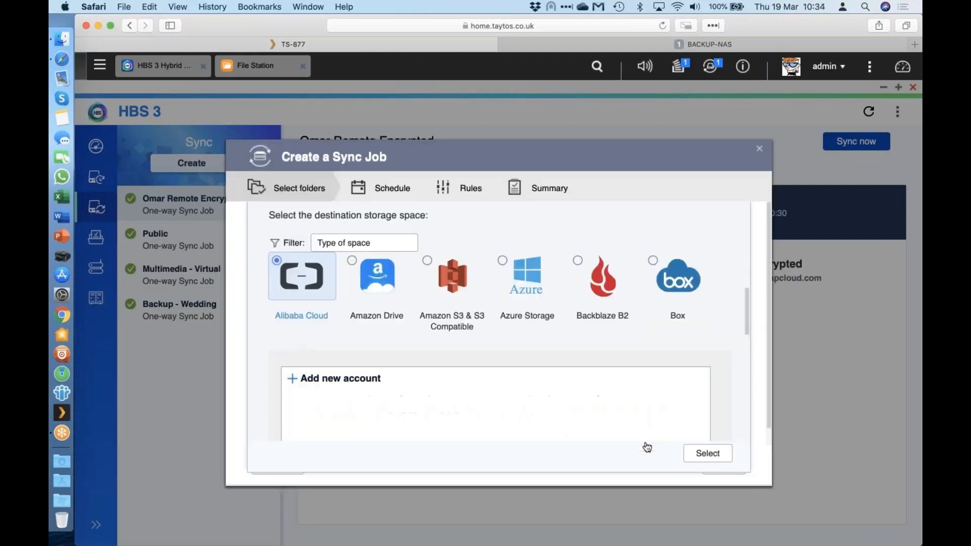
# Set the sync destination to the Amazon S3 & S3 Compatible 1 account with the craigtest bucket.
pyautogui.click(461, 281)
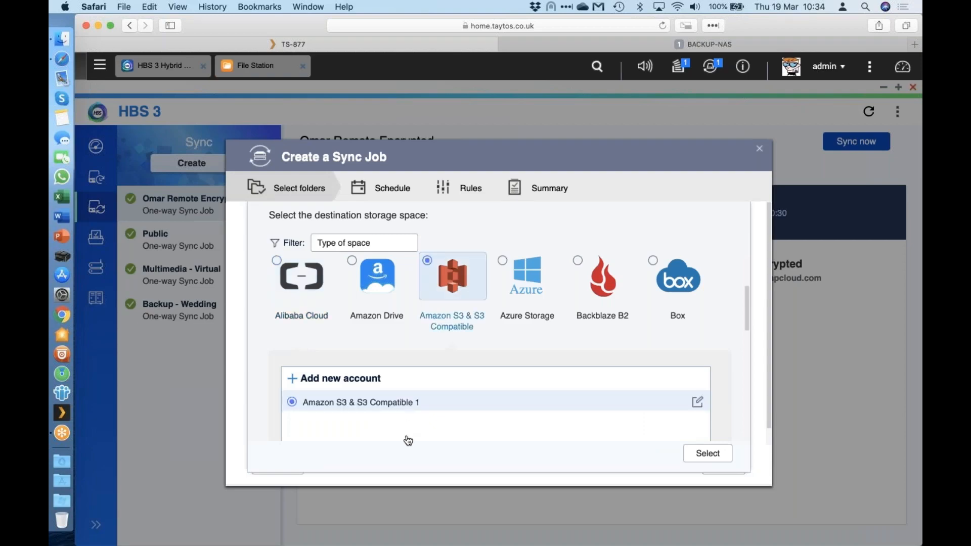
pyautogui.click(701, 455)
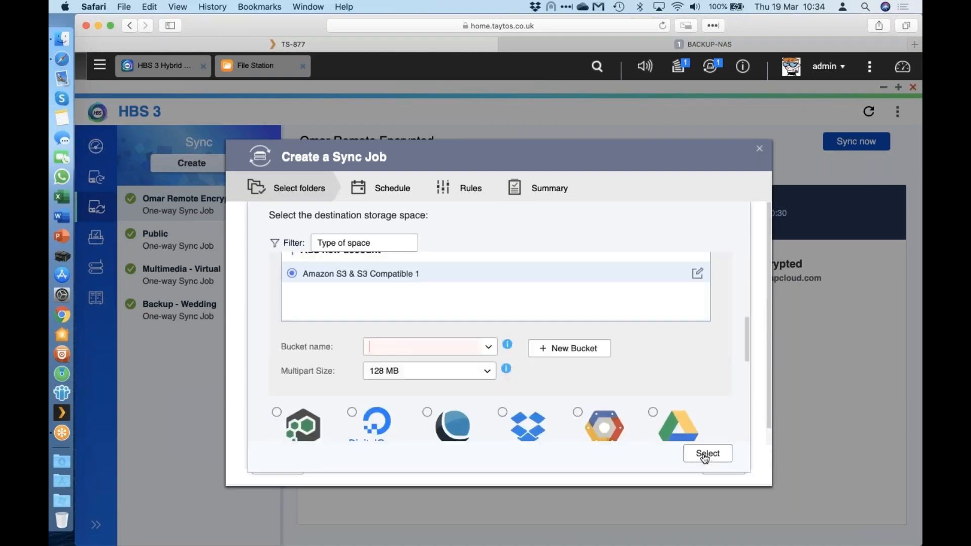
pyautogui.click(489, 347)
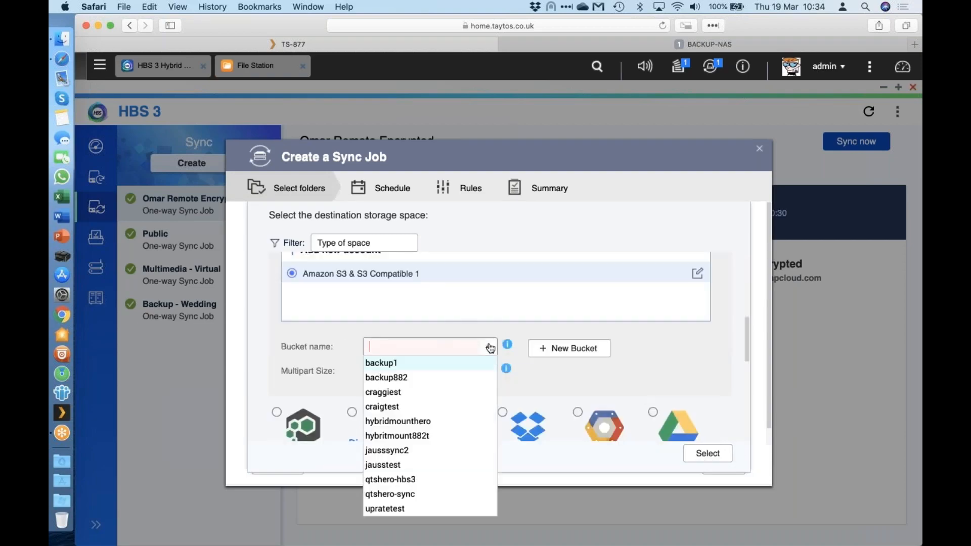
pyautogui.click(430, 406)
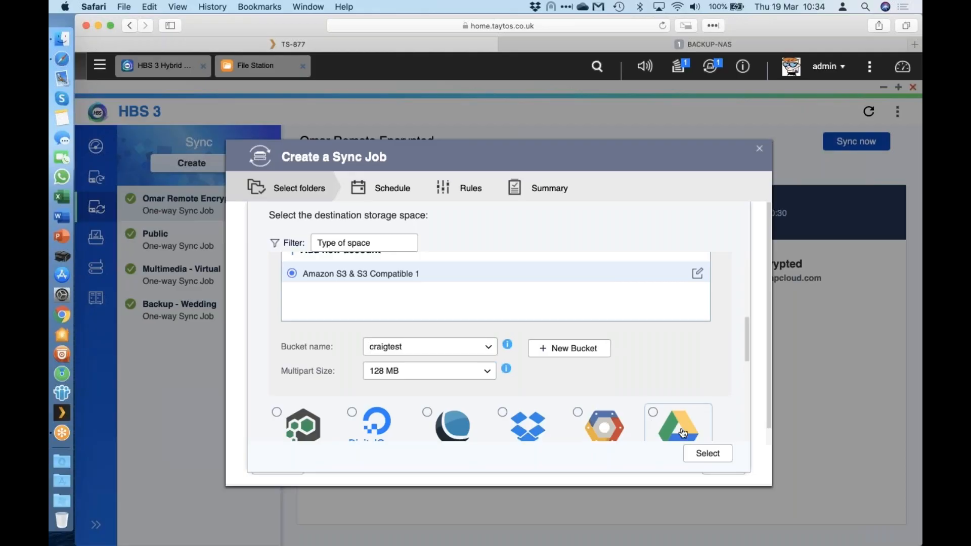
pyautogui.click(707, 454)
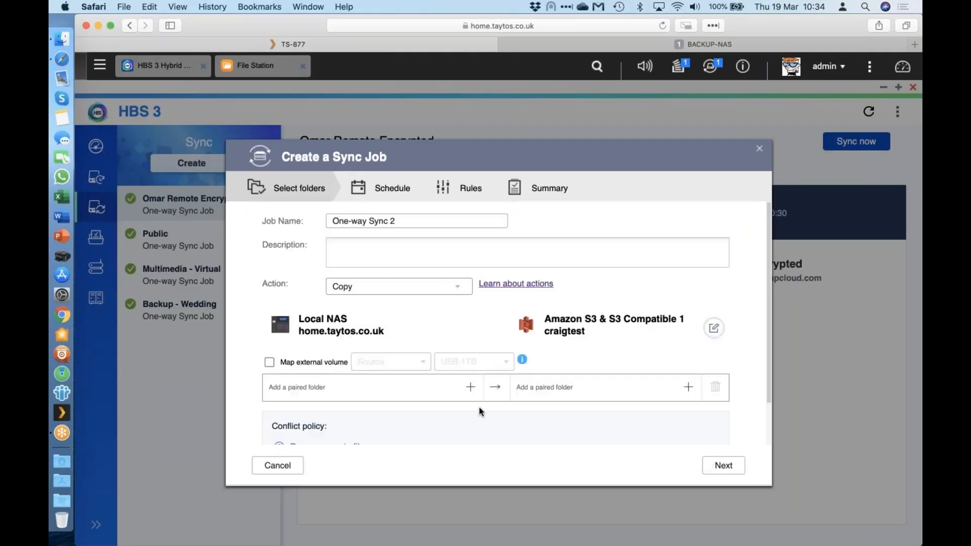
# Pair the local Download folder with the root of the craigtest bucket.
pyautogui.click(470, 387)
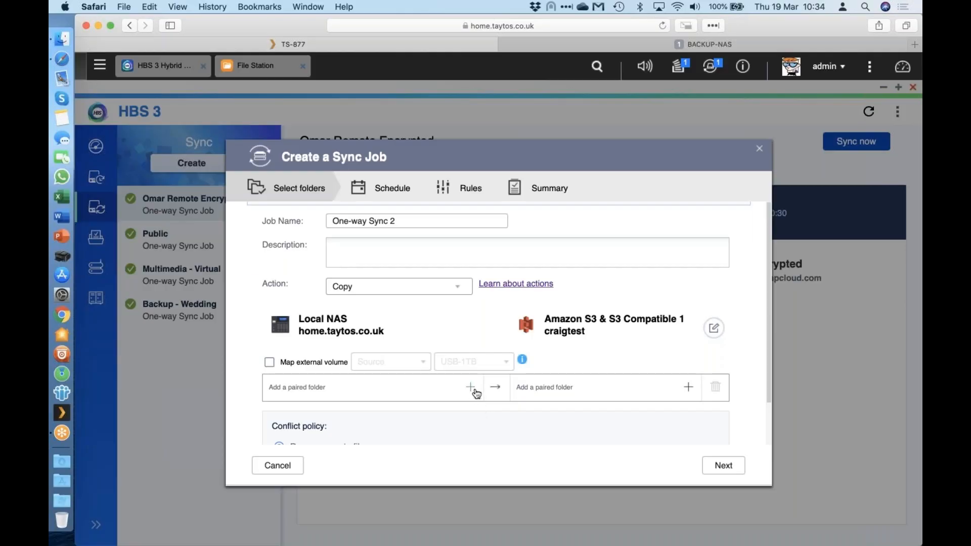
pyautogui.click(433, 309)
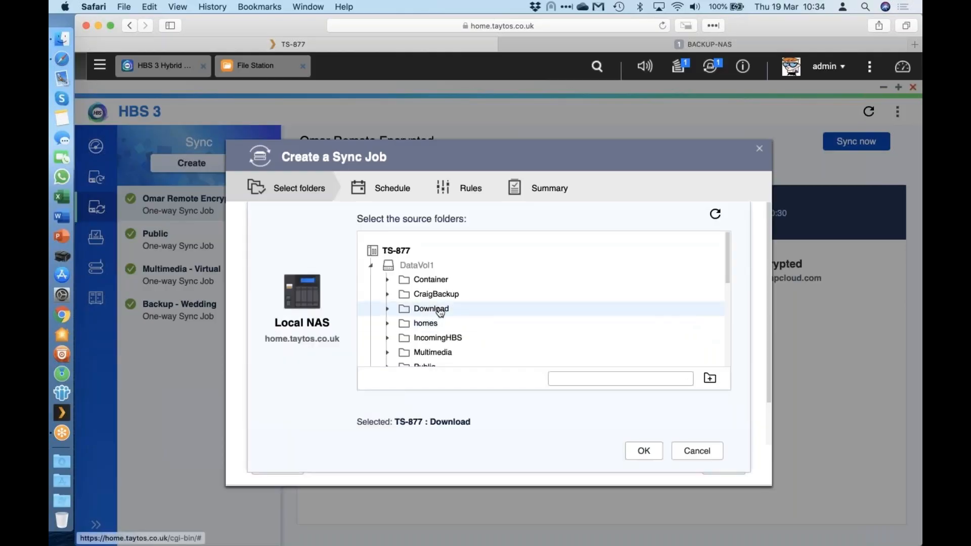
pyautogui.click(642, 452)
pyautogui.click(689, 387)
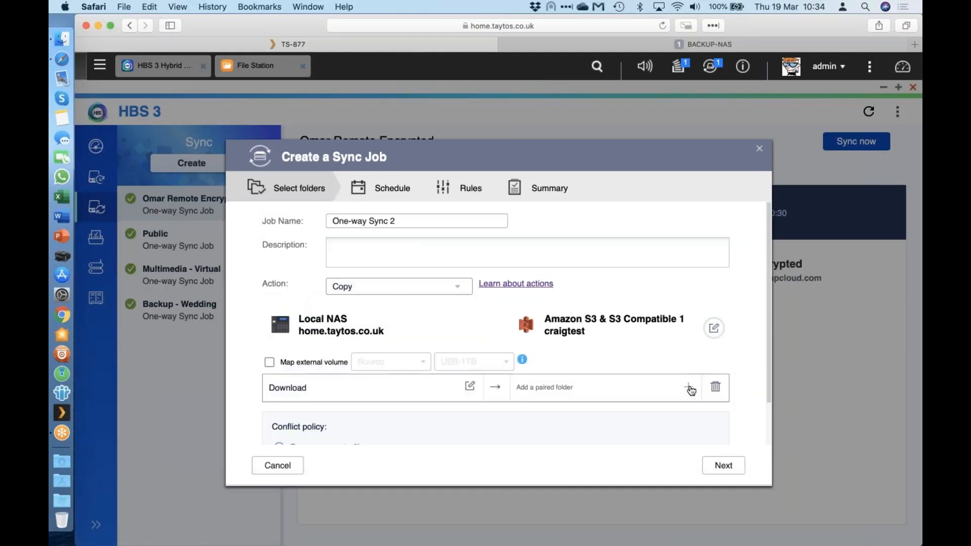
pyautogui.click(420, 266)
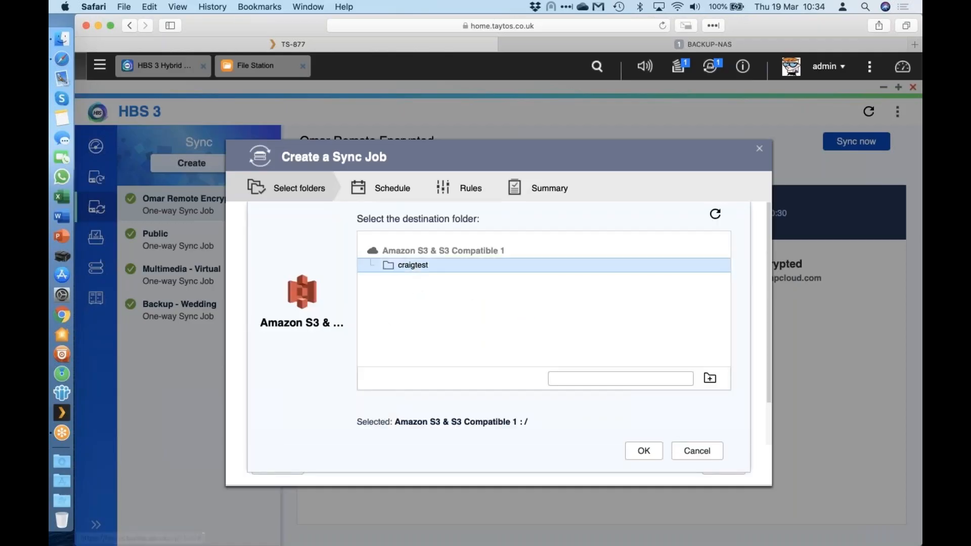
pyautogui.click(644, 452)
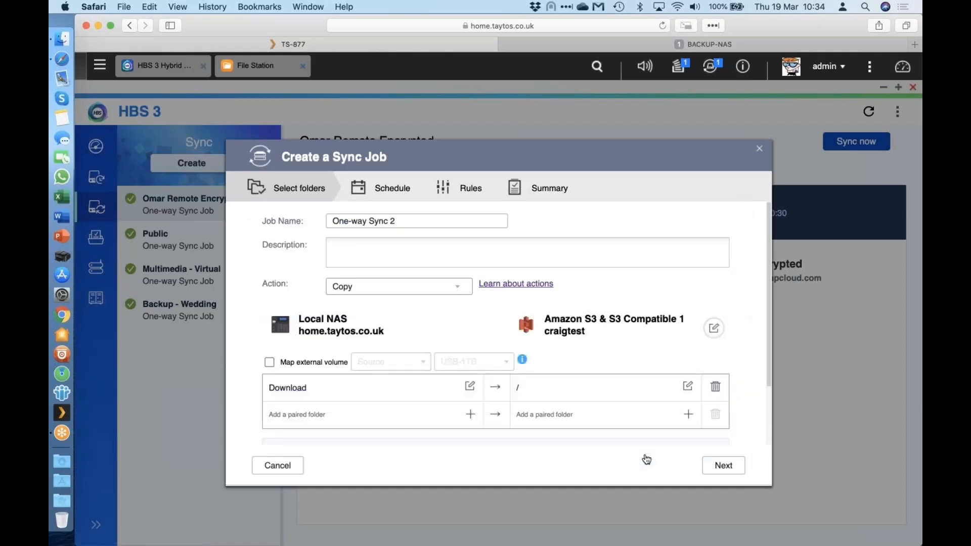
# Keep the Rename remote files conflict policy and the No schedule setting, and proceed to the job rules.
pyautogui.scroll(-3, 646, 354)
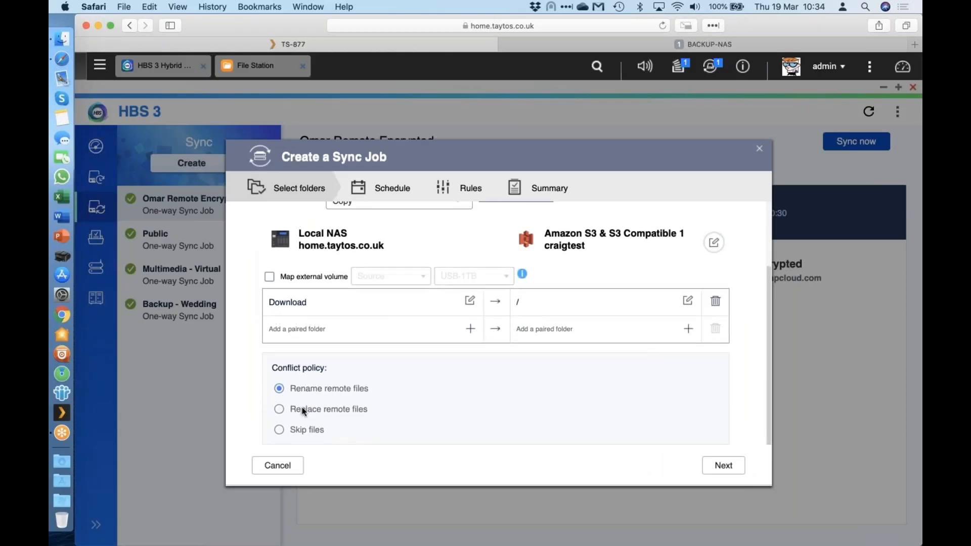
pyautogui.click(728, 467)
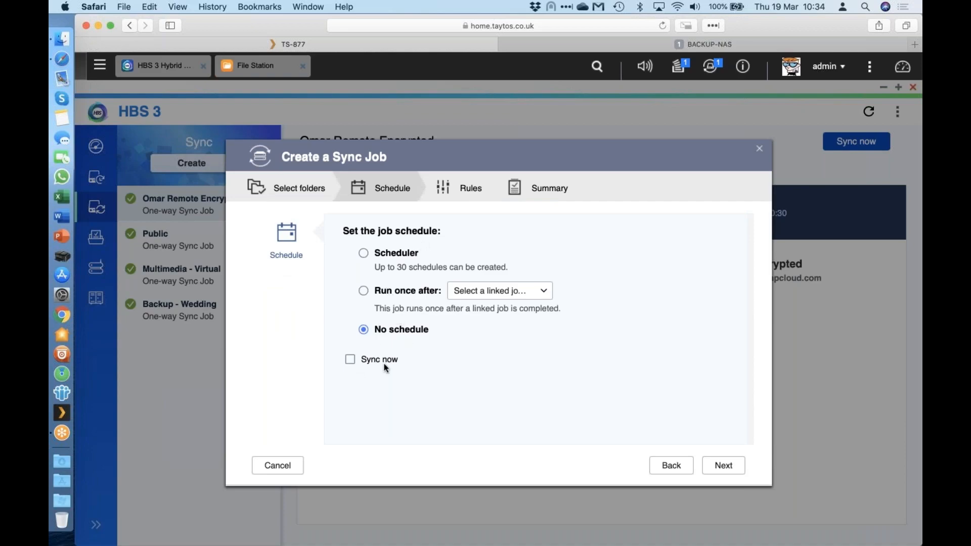
pyautogui.click(721, 466)
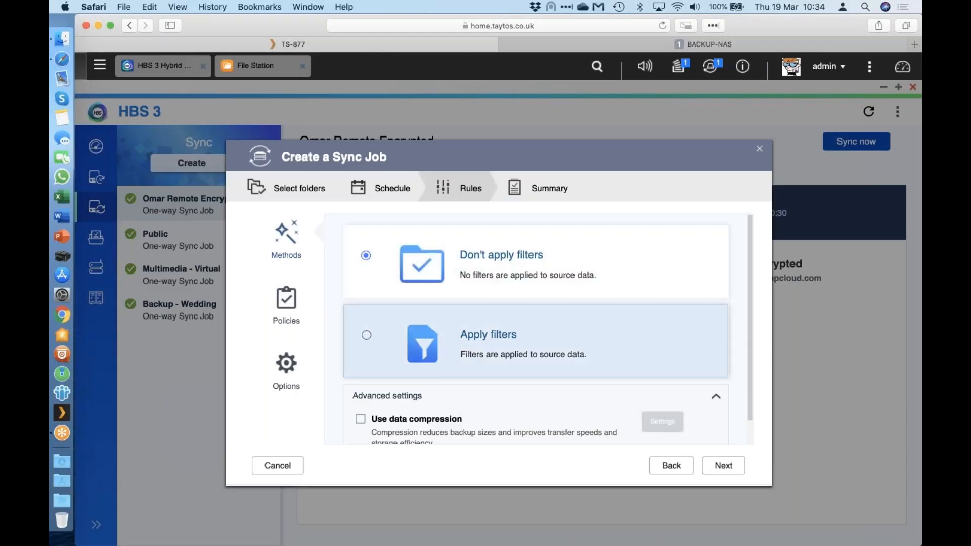
# Examine the sync job's filter and compression methods, its policies, and its log and notification options.
pyautogui.scroll(-1, 470, 344)
pyautogui.click(286, 299)
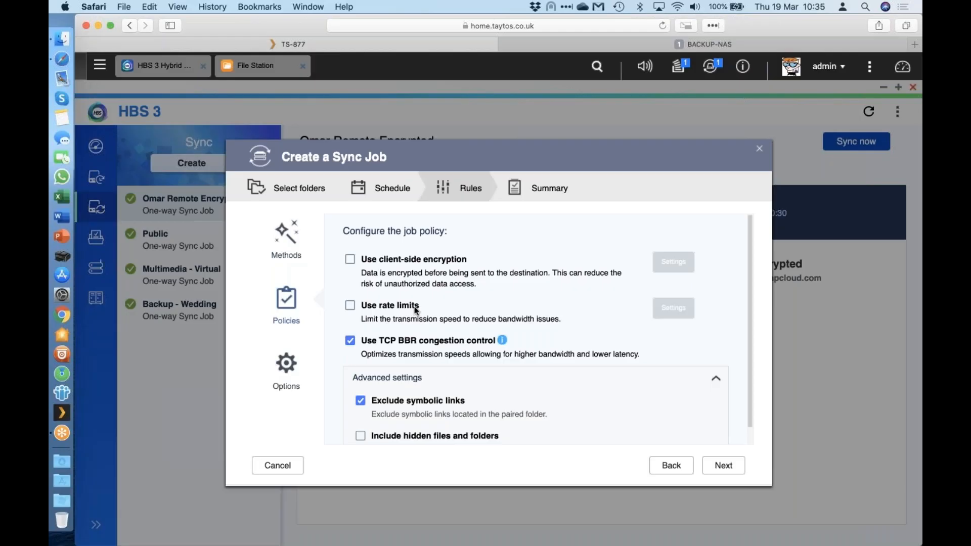
pyautogui.scroll(-1, 413, 309)
pyautogui.click(308, 373)
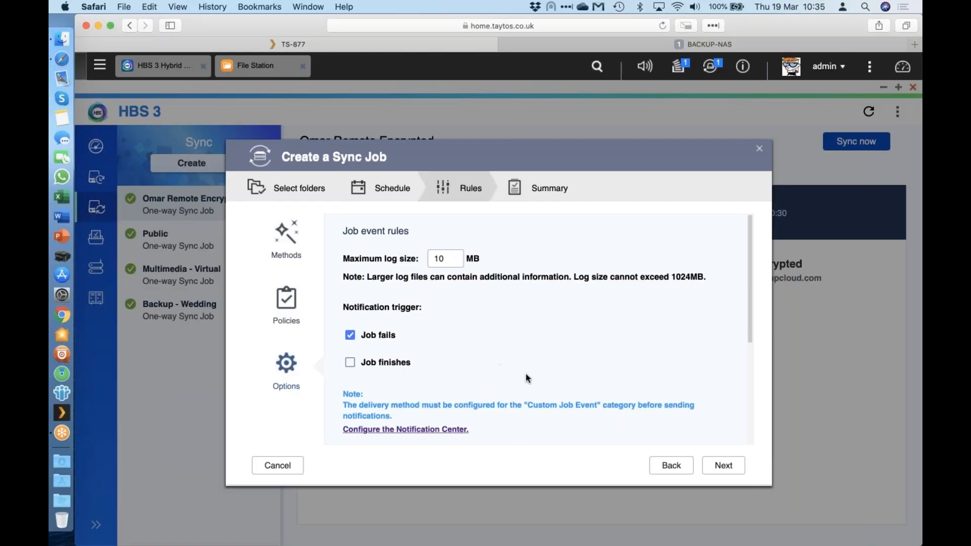
# Create the sync job from the summary, and check the Jobs list before returning to the Sync section.
pyautogui.click(724, 467)
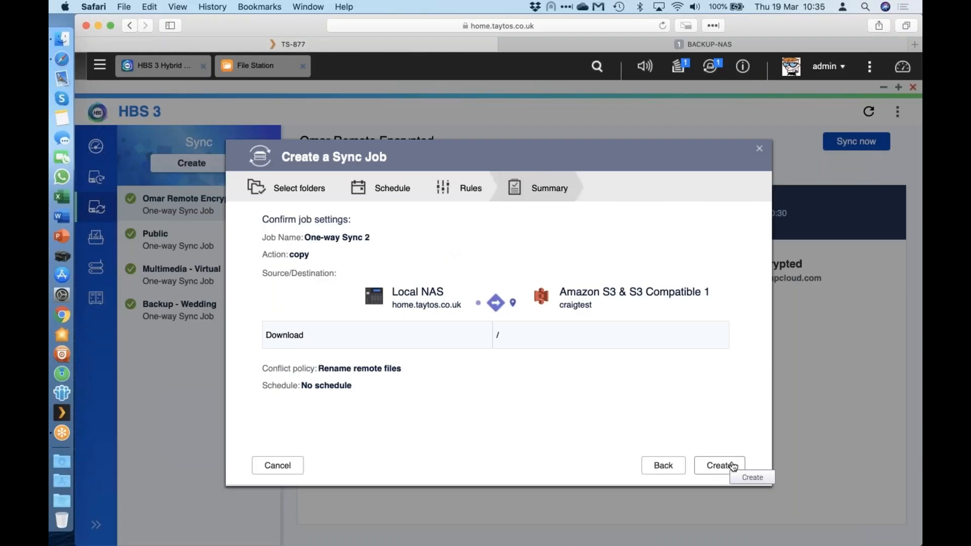
pyautogui.click(733, 466)
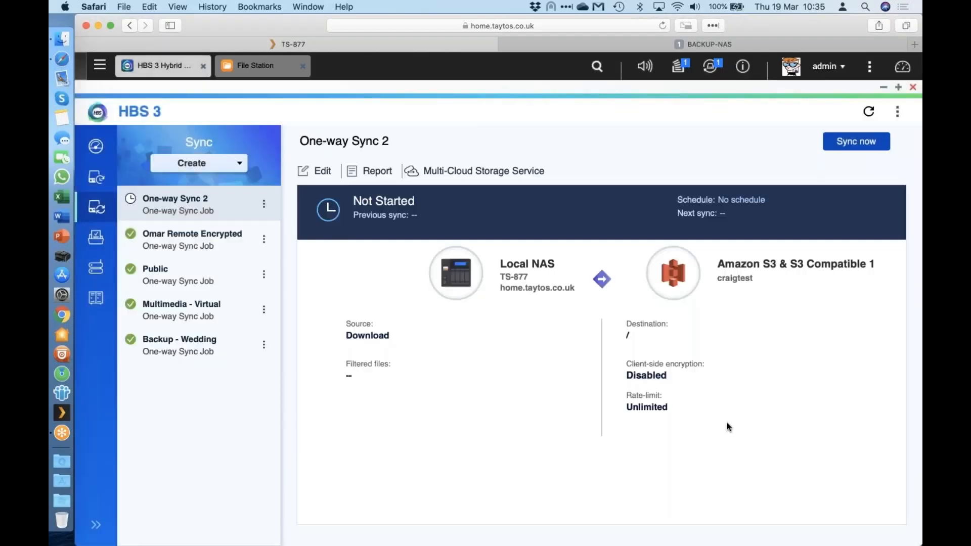
pyautogui.click(103, 242)
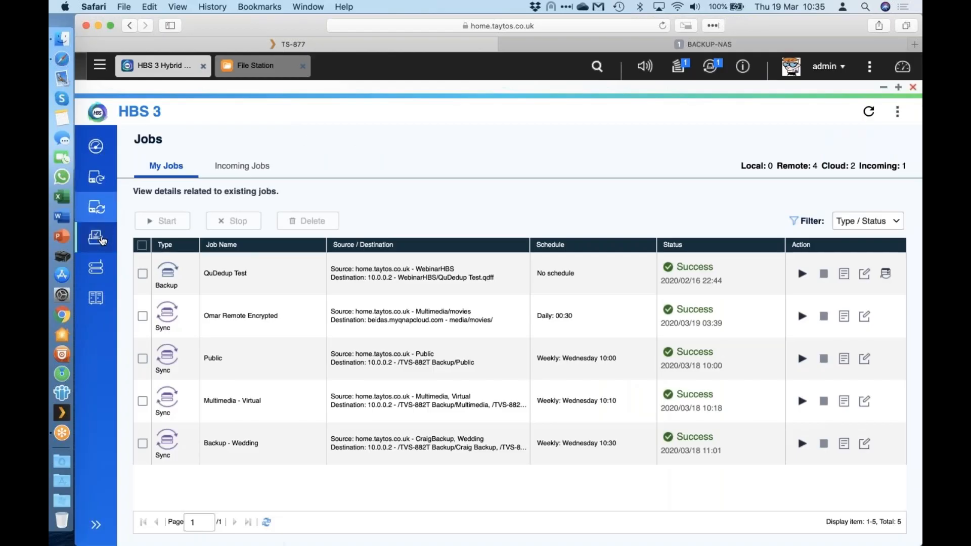
pyautogui.click(96, 208)
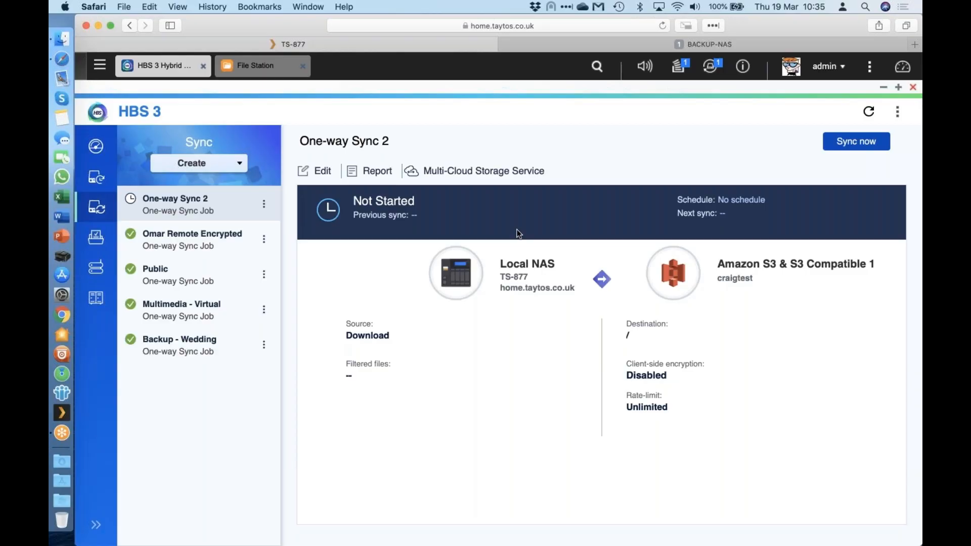
# Start a restore job in Backup & Restore with the remote Backup-NAS account as its source storage space.
pyautogui.click(94, 181)
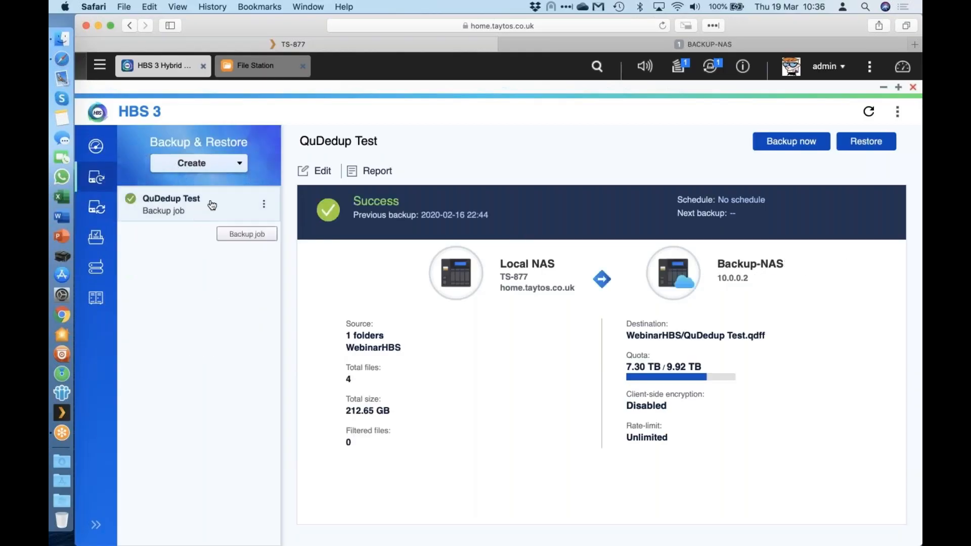
pyautogui.click(234, 173)
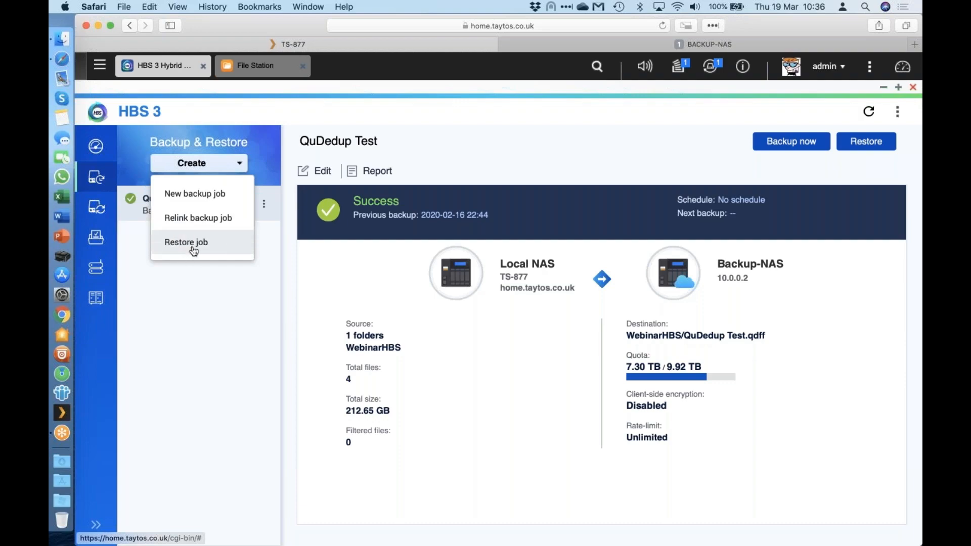
pyautogui.click(193, 251)
pyautogui.click(375, 309)
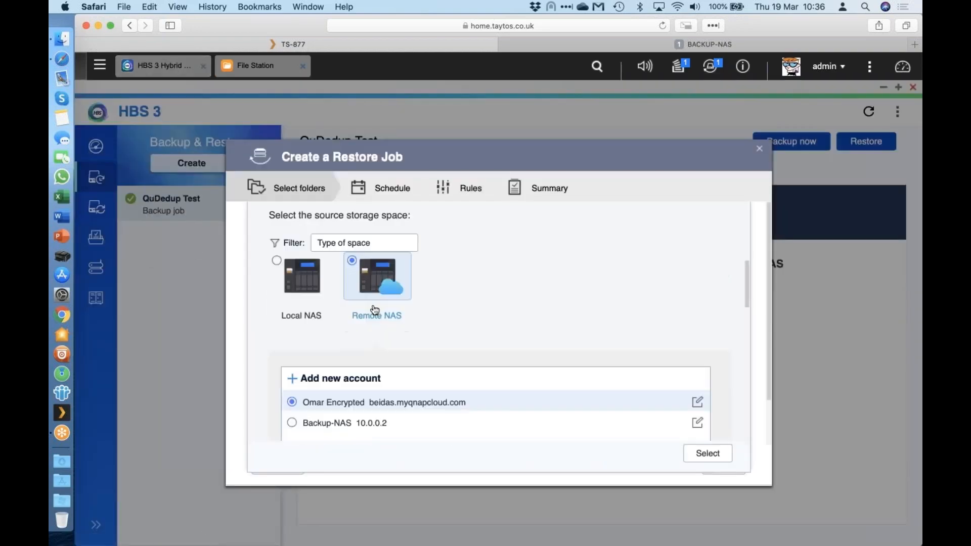
pyautogui.click(365, 429)
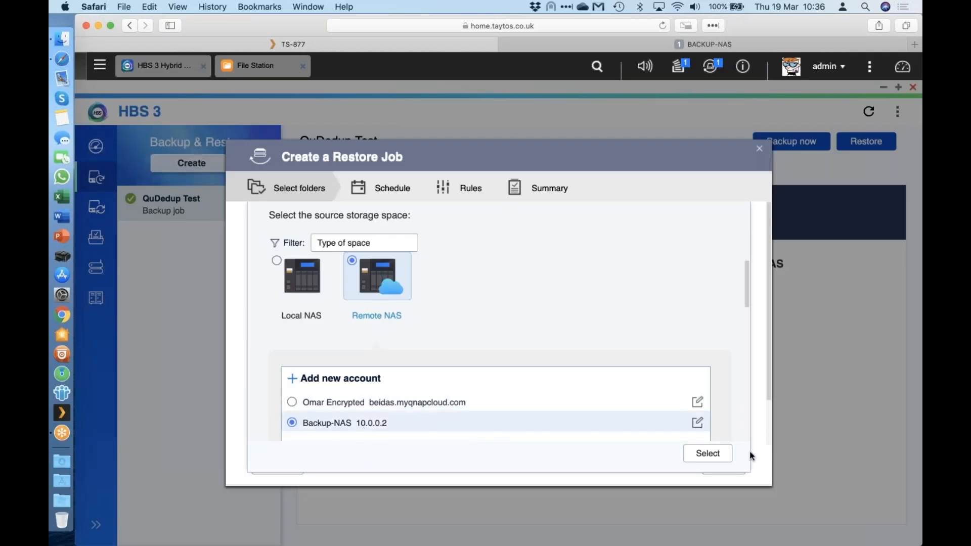
pyautogui.click(708, 455)
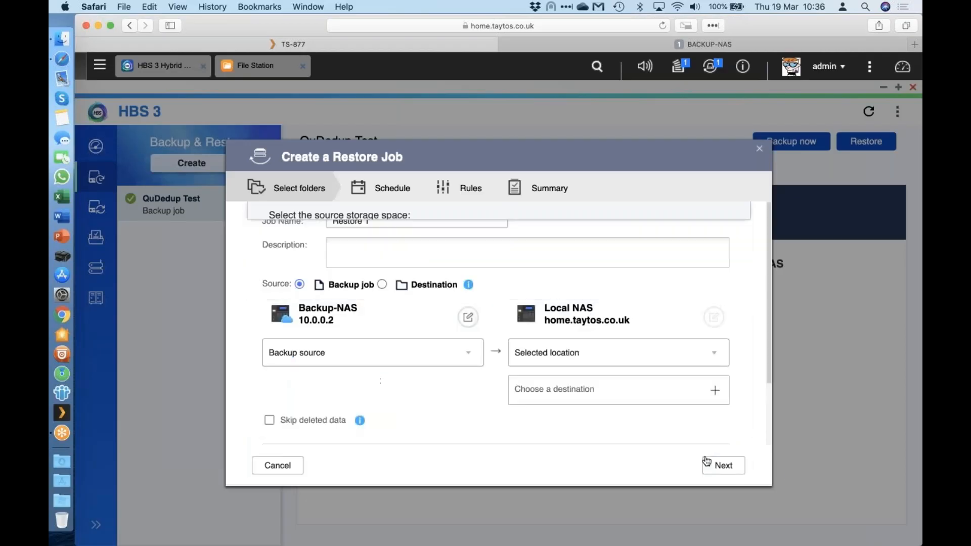
# Choose the QuDedup Test backup job and restoring to the original location, review the conflict policies, and cancel the restore job.
pyautogui.click(463, 353)
pyautogui.click(401, 379)
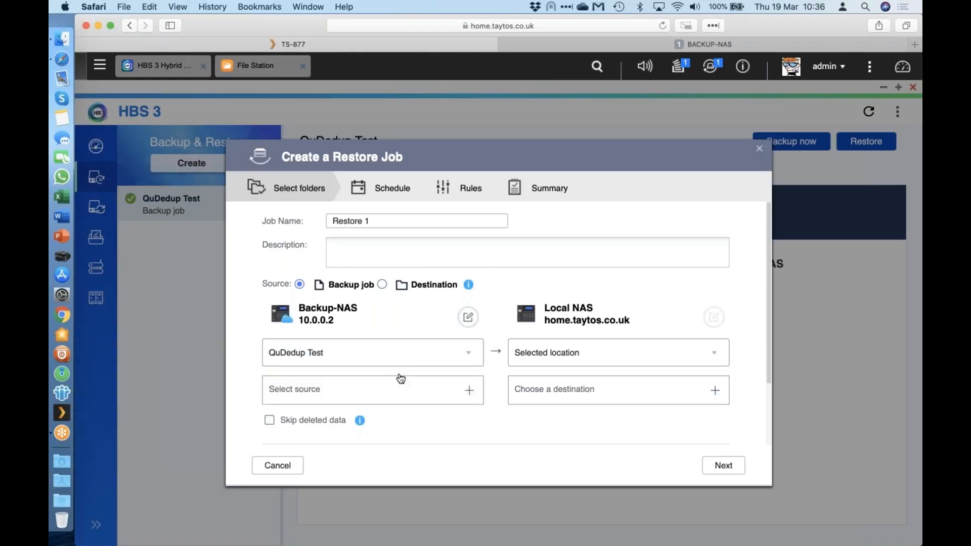
pyautogui.click(718, 355)
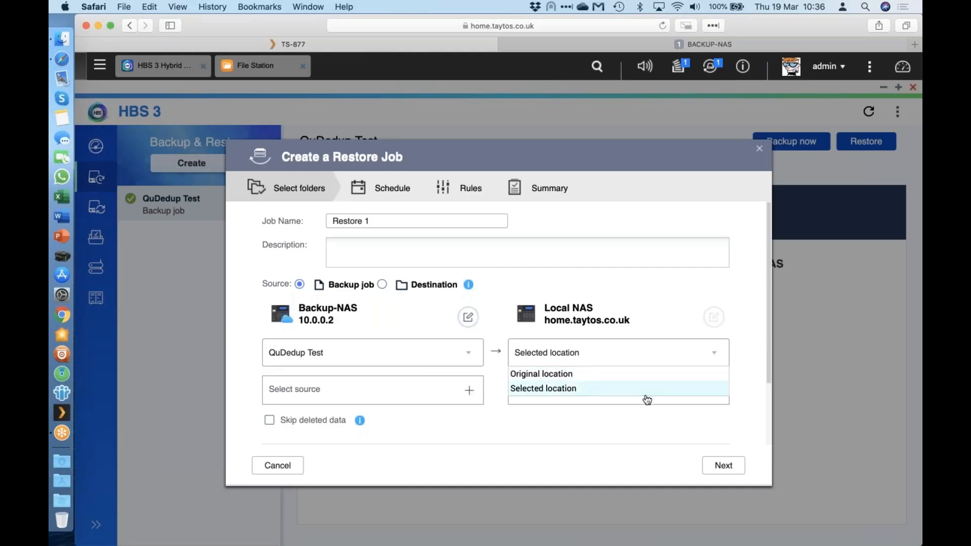
pyautogui.click(628, 380)
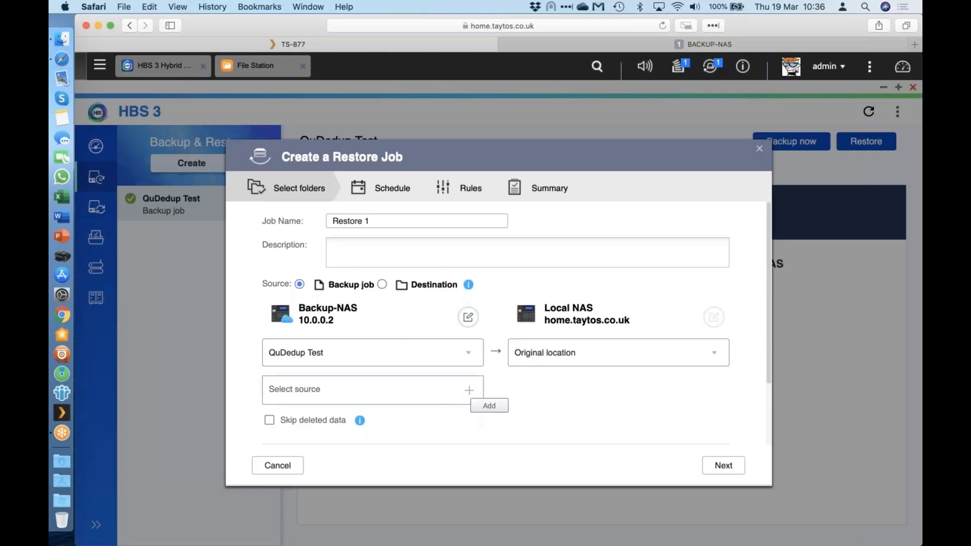
pyautogui.scroll(-3, 455, 344)
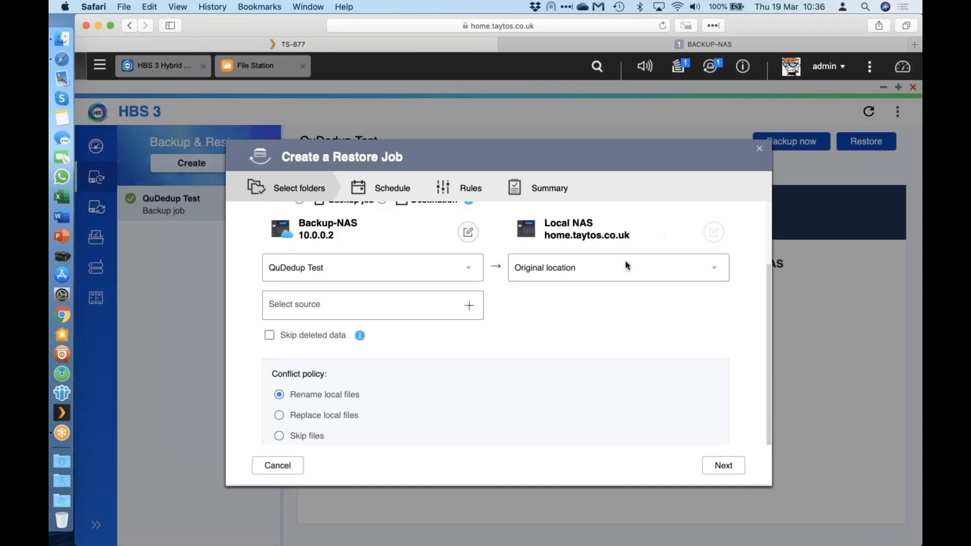
pyautogui.click(282, 466)
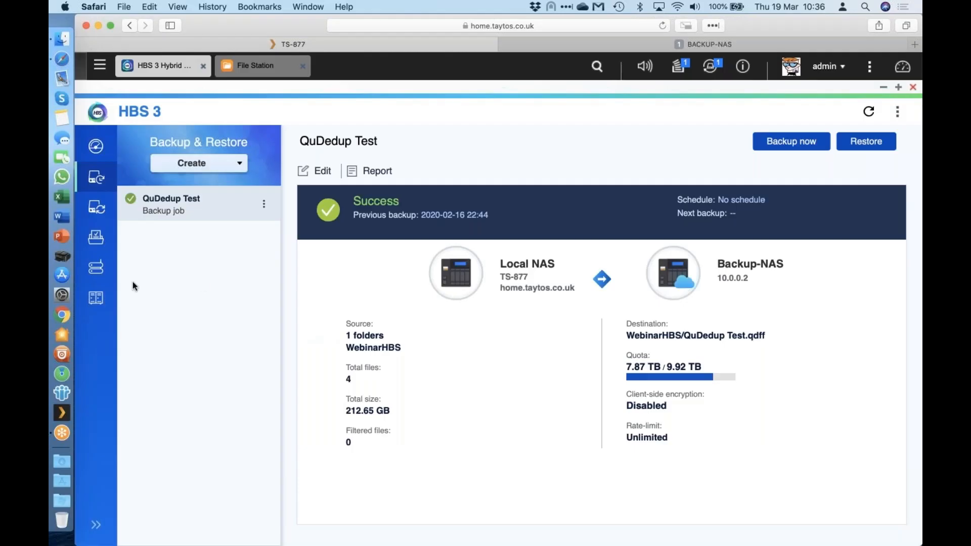
# Check the Storage Spaces section and return to the Overview with the section names of the navigation expanded.
pyautogui.click(96, 299)
pyautogui.click(95, 146)
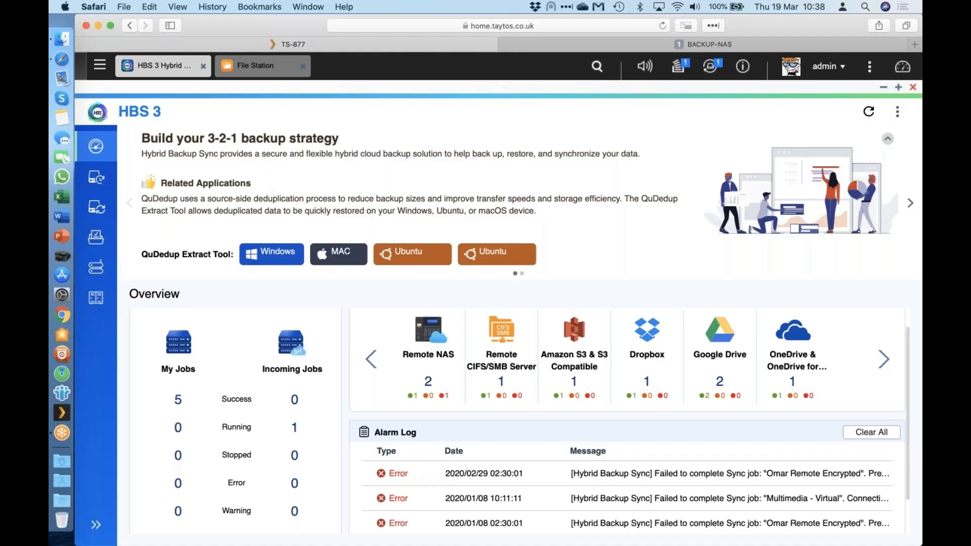
pyautogui.click(95, 524)
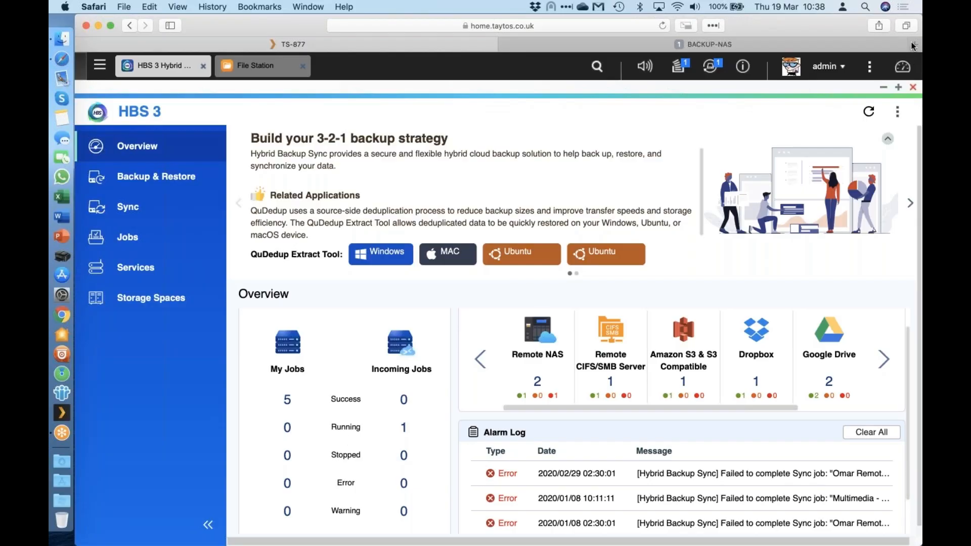
pyautogui.press('super+Tab')
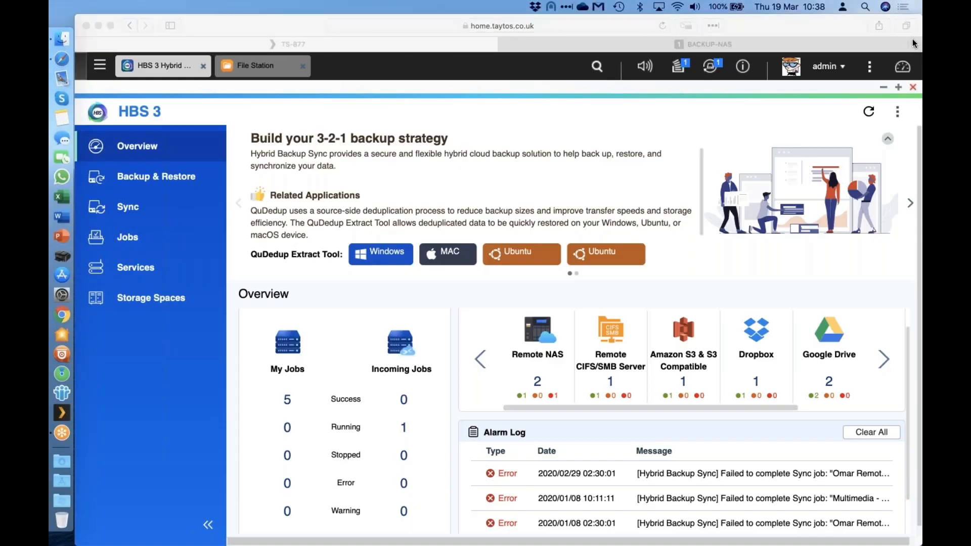